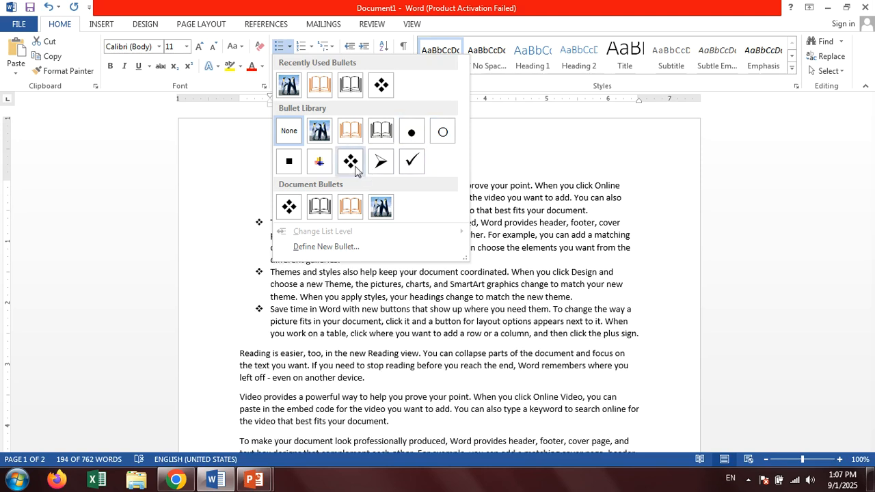
Apply arrowhead bullets to the selected paragraphs, and delete the first paragraph, "Video provides a powerful way", together with its bullet
left_click(380, 164)
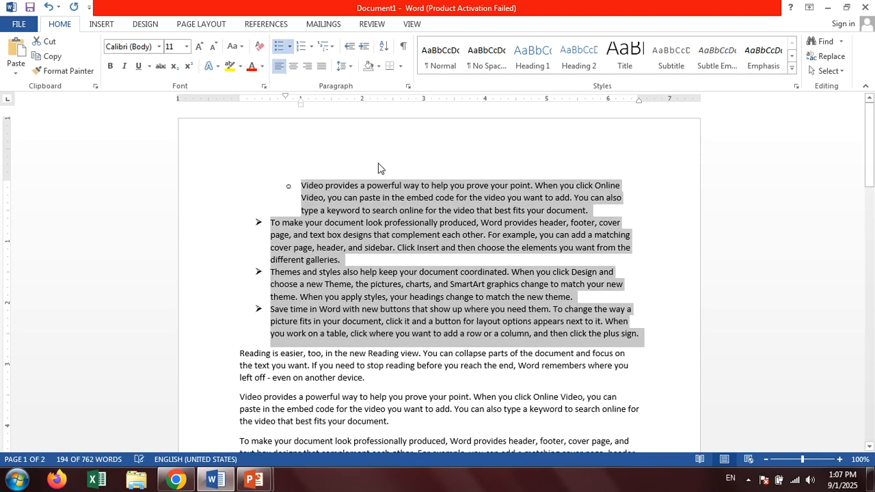
left_click(302, 185)
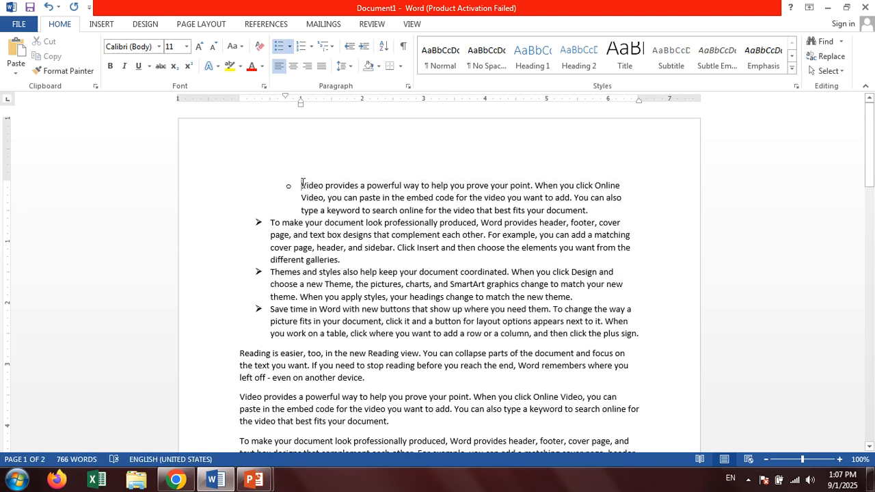
key("BackSpace")
key("BackSpace")
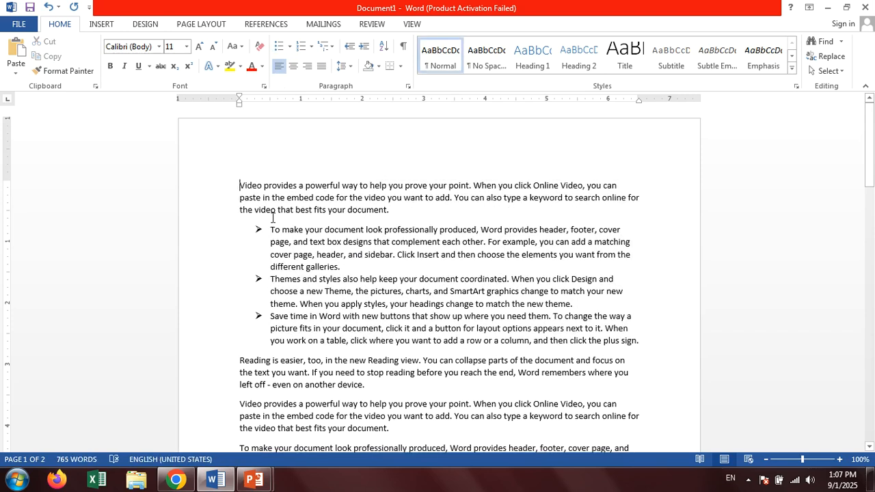
left_click_drag(238, 184, 410, 210)
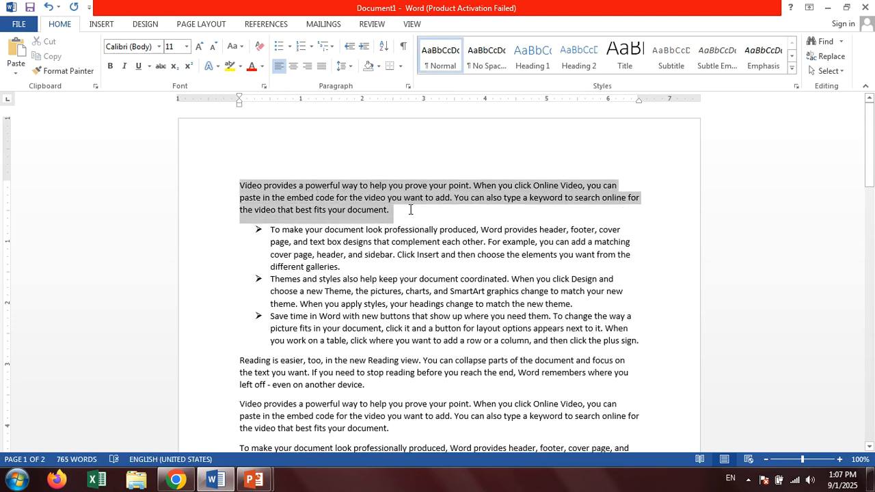
key("Delete")
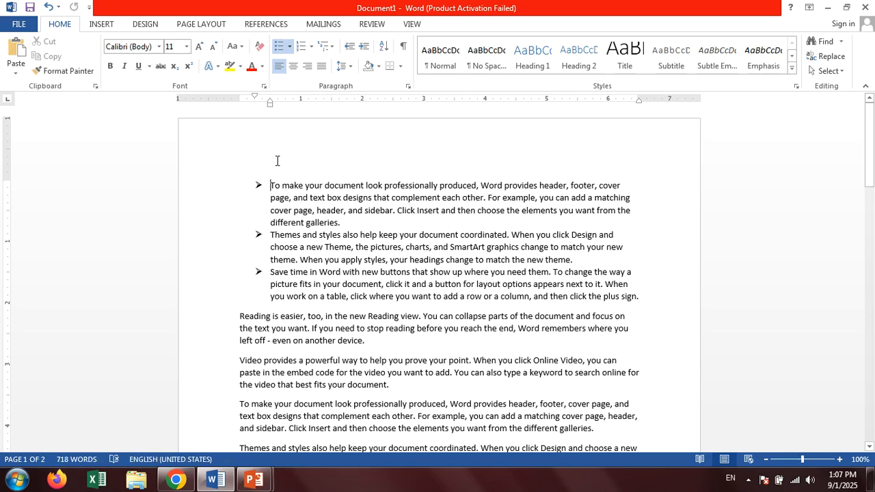
Define a new symbol bullet for the three bulleted paragraphs using the outlined star, Wingdings character 182
left_click_drag(272, 185, 643, 296)
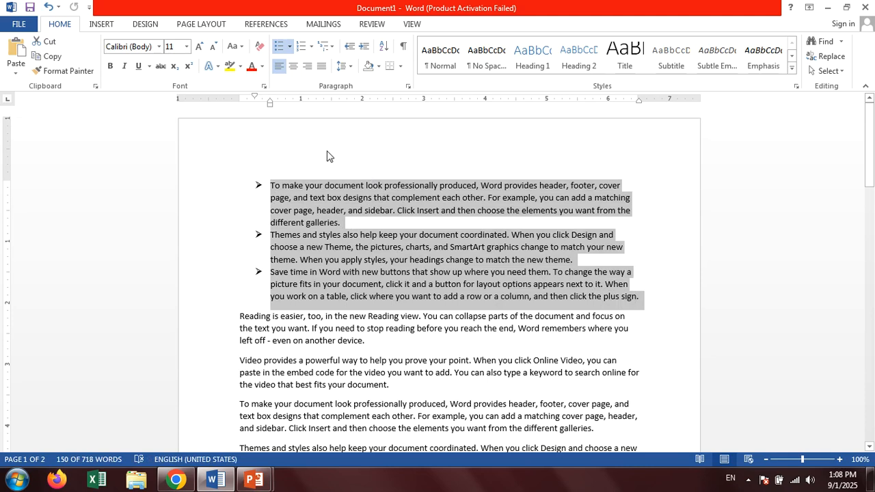
left_click(290, 46)
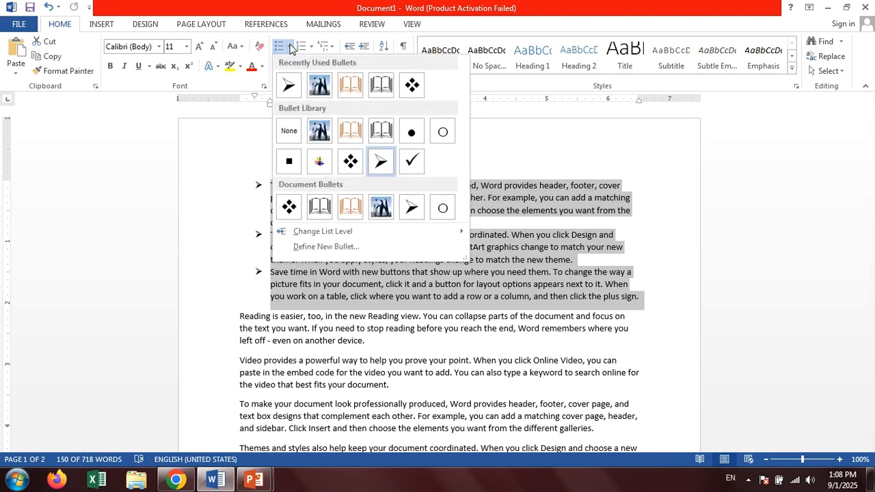
left_click(317, 247)
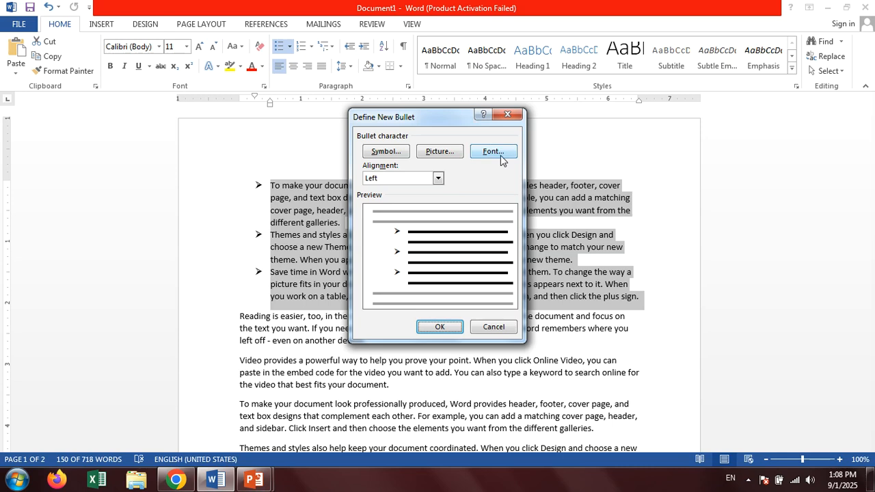
left_click(400, 151)
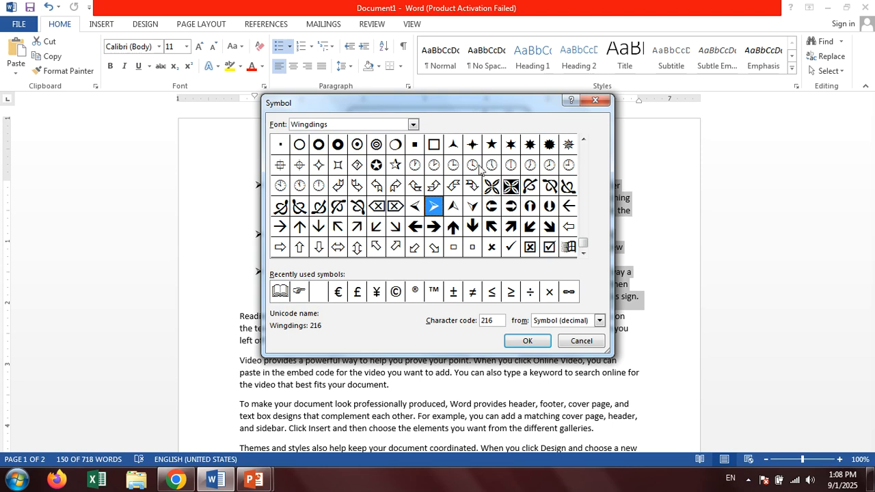
left_click(396, 166)
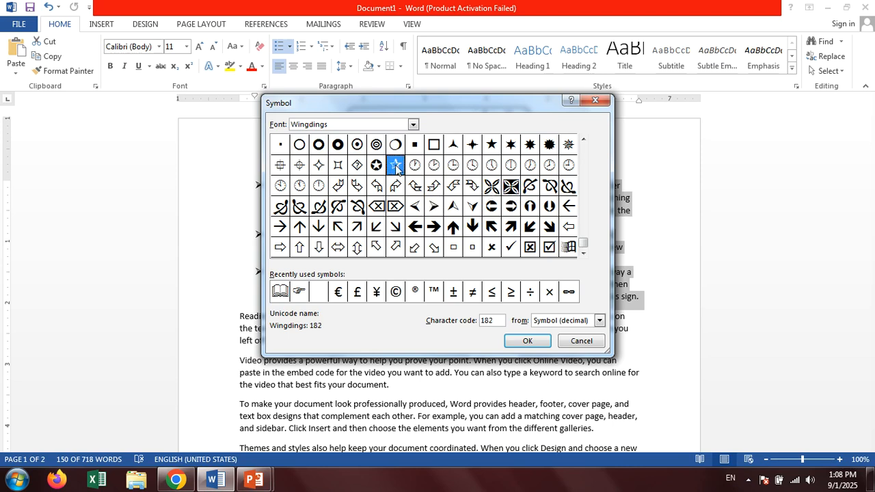
left_click(523, 340)
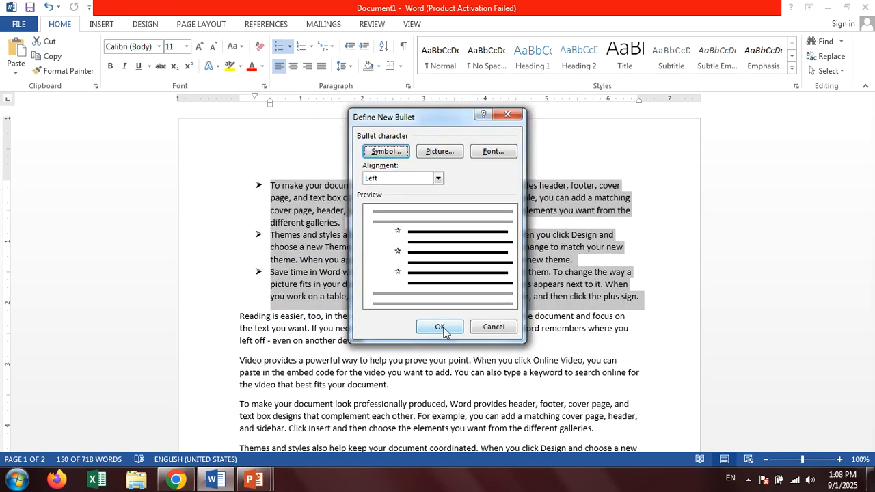
left_click(440, 327)
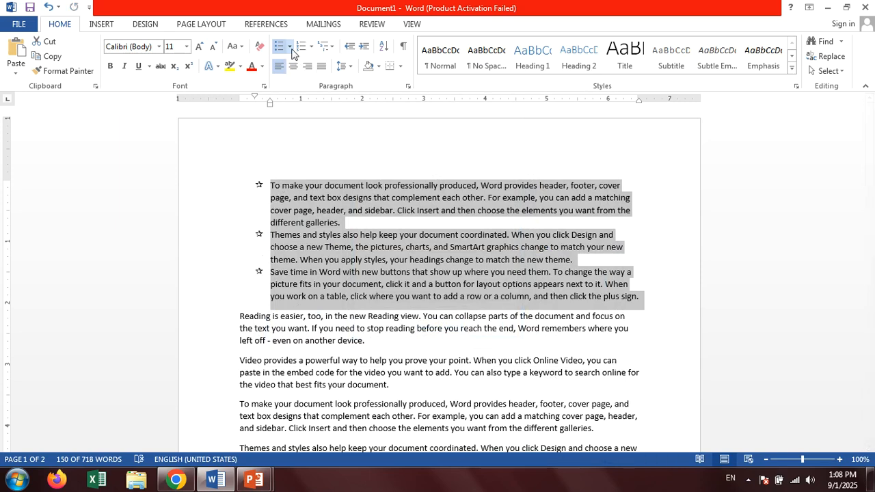
Define a new bullet for the three paragraphs that colors the star symbol dark red
left_click(289, 46)
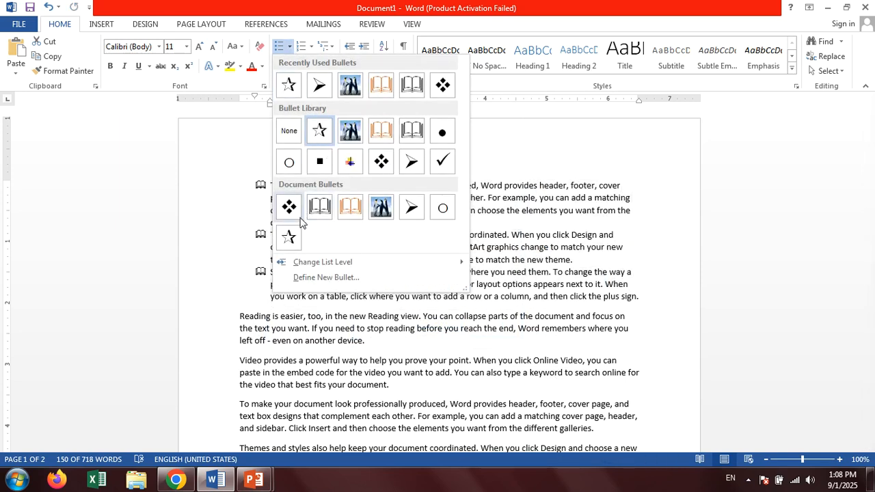
mouse_move(311, 269)
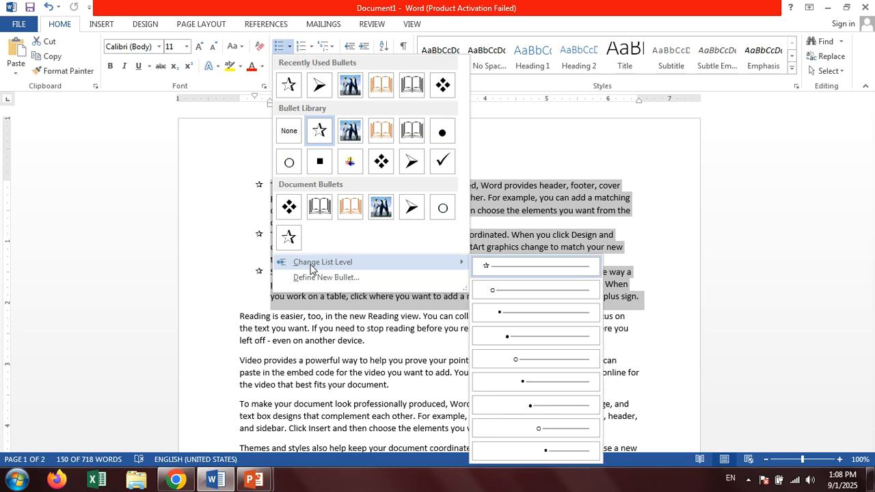
left_click(322, 277)
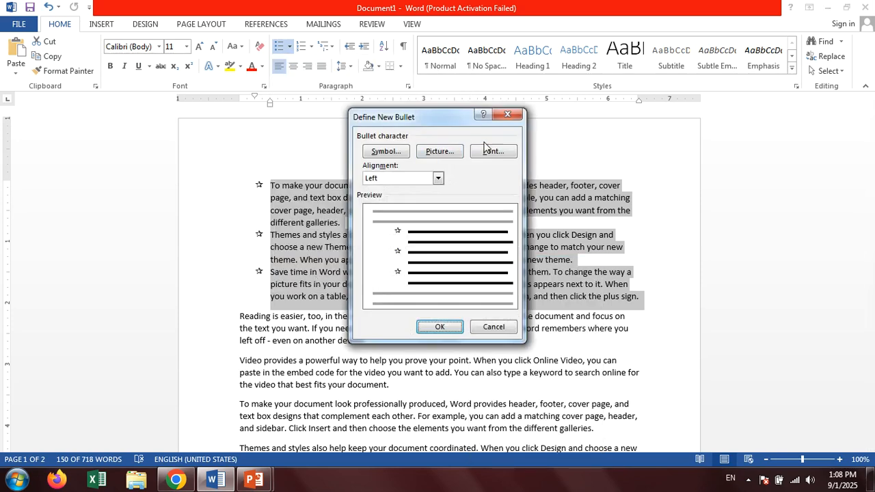
left_click(494, 151)
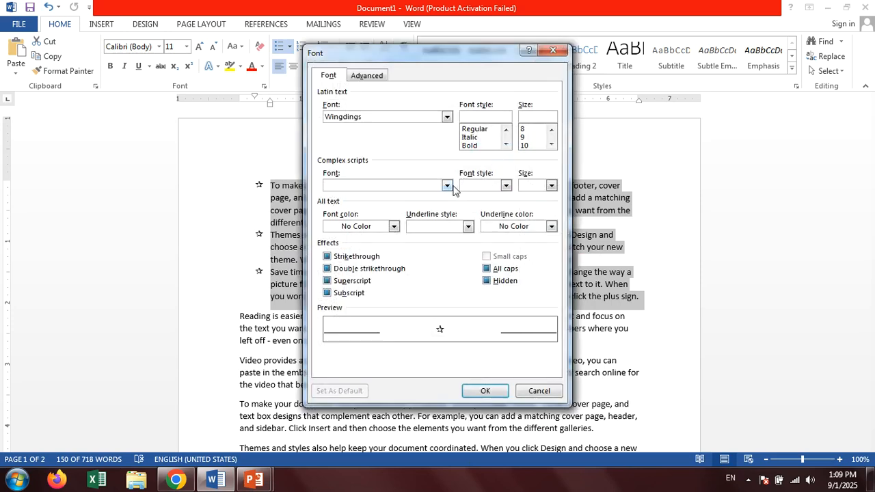
left_click(447, 186)
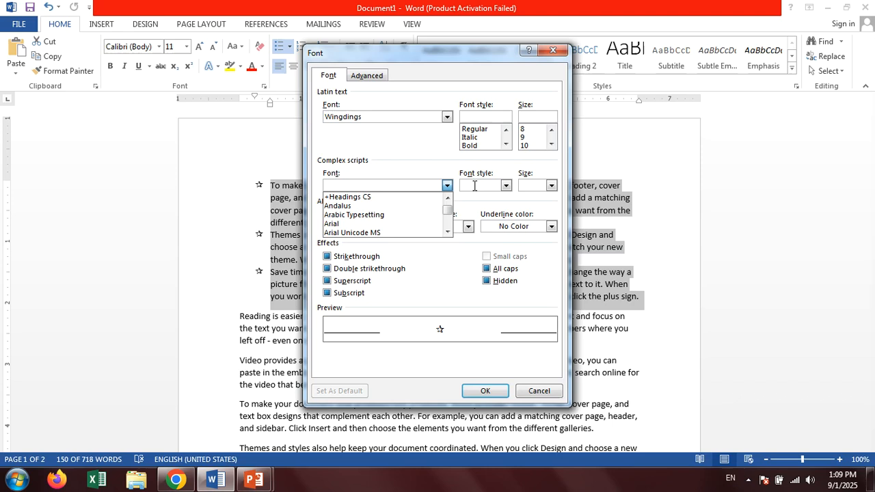
left_click(475, 186)
left_click(393, 227)
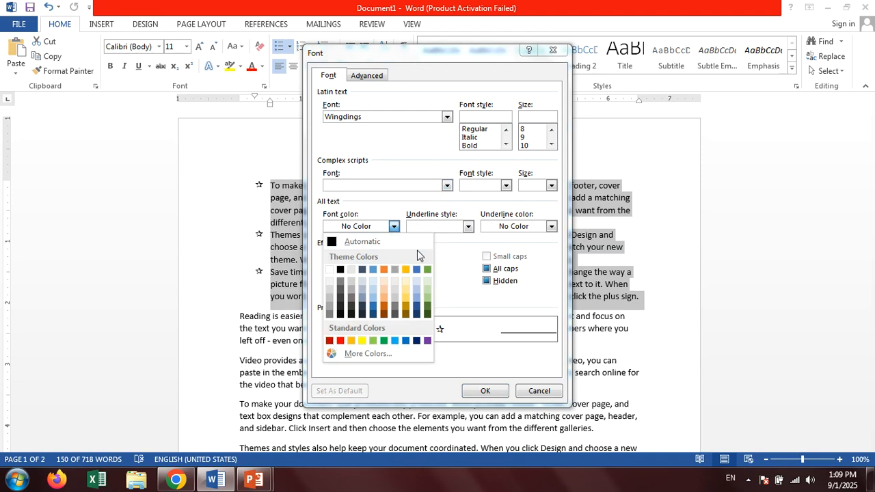
left_click(330, 341)
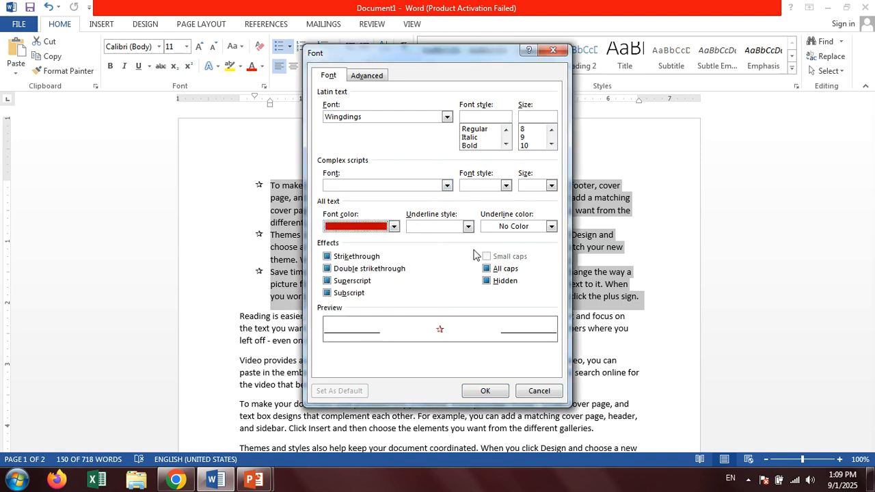
left_click(478, 394)
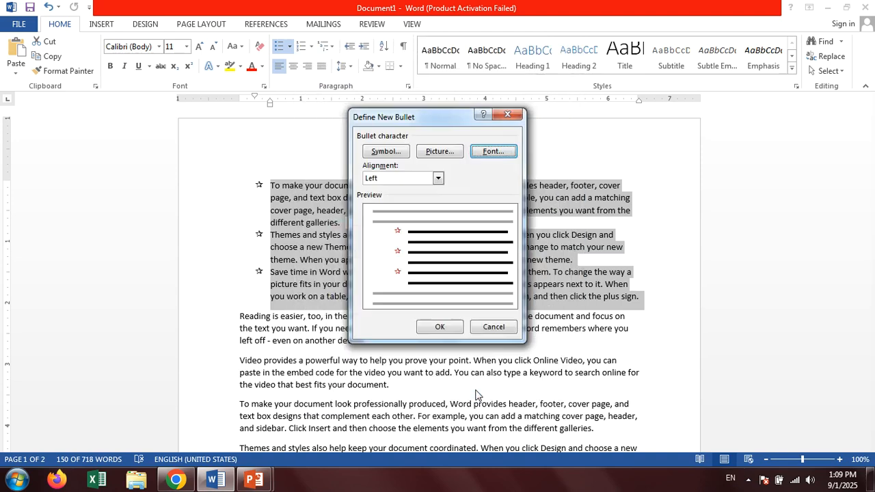
left_click(441, 327)
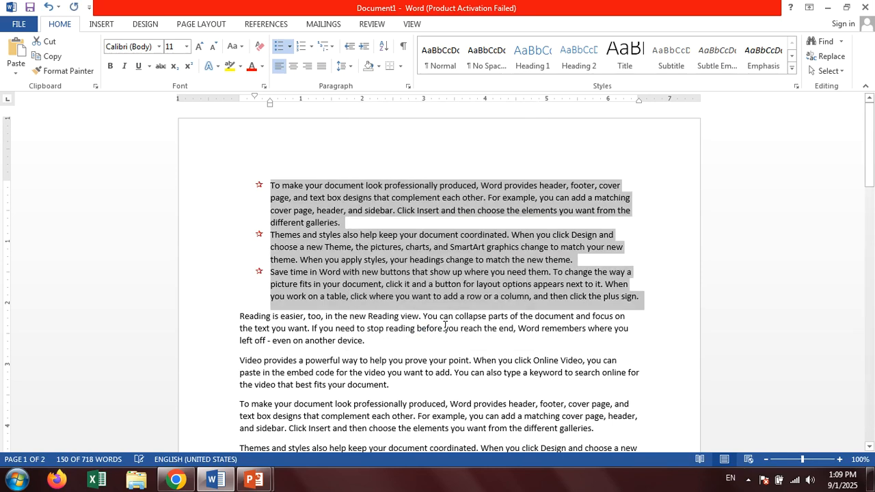
Define a new picture bullet for the three paragraphs, working offline and using the Tulips image from Sample Pictures
scroll(320, 224, "up", 2)
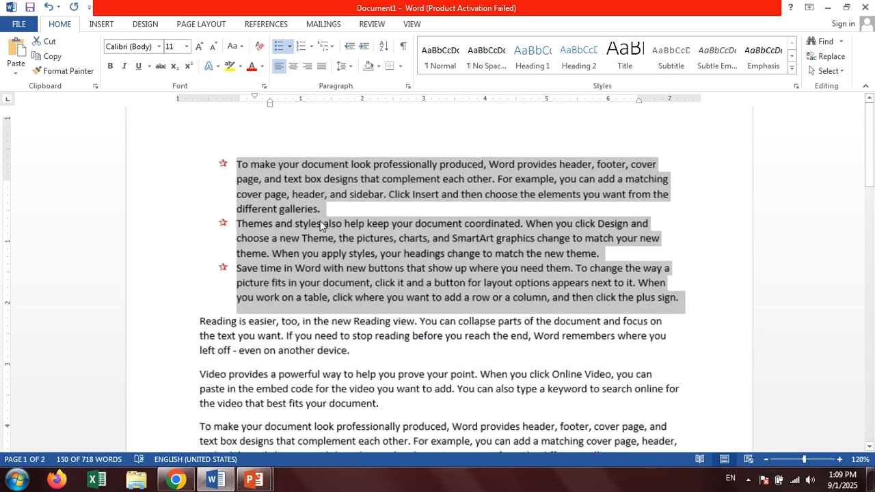
scroll(321, 225, "up", 1)
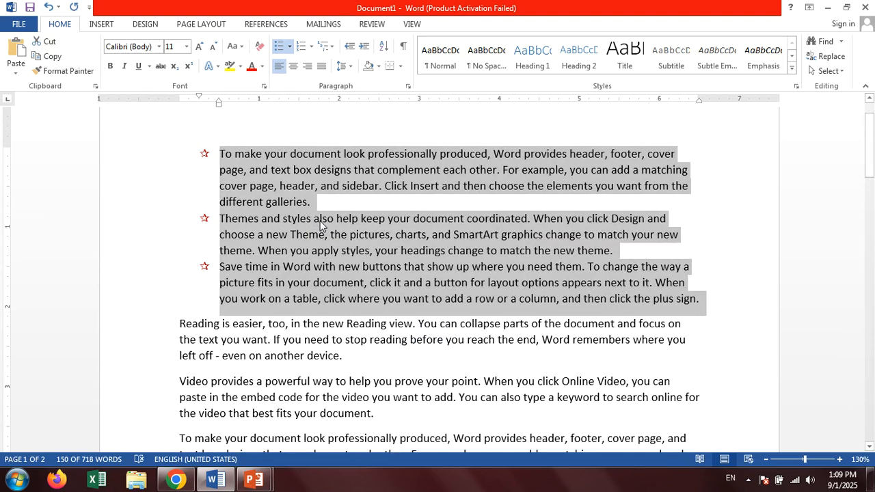
left_click(289, 46)
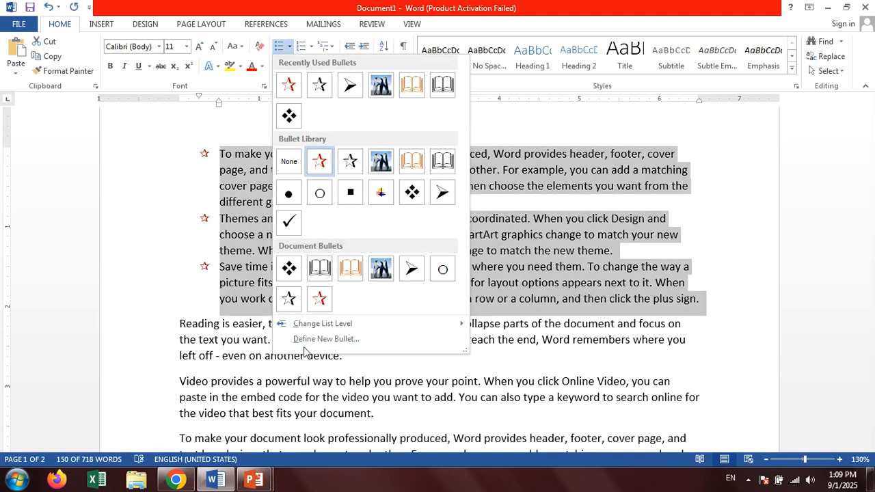
left_click(321, 339)
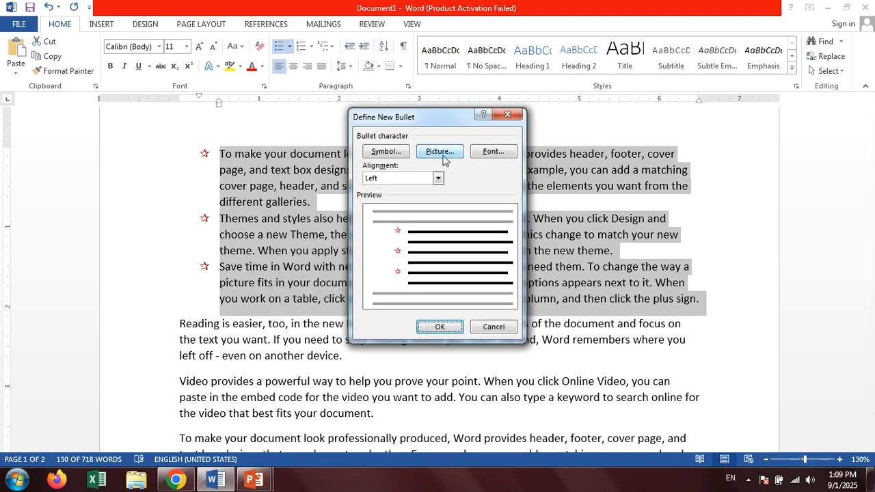
left_click(443, 153)
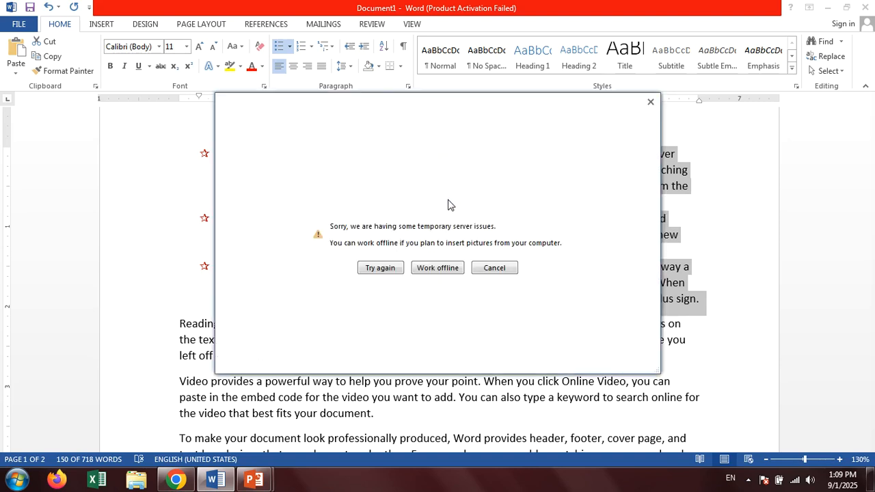
left_click(436, 268)
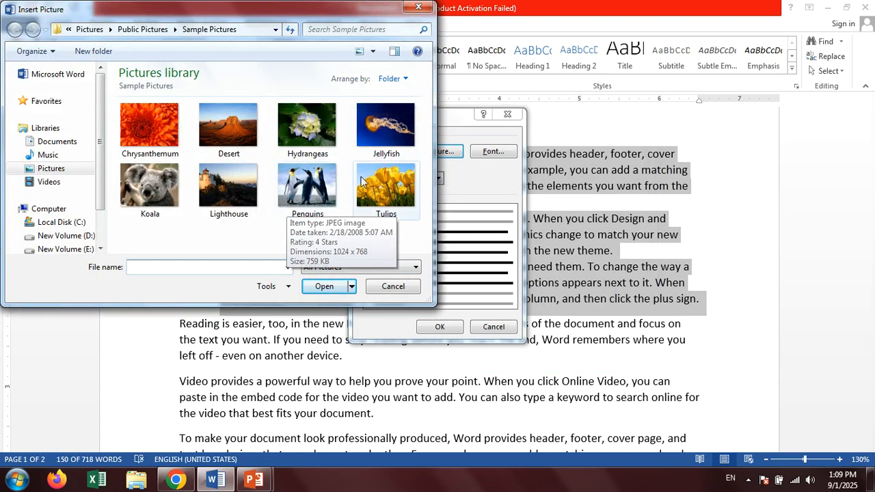
left_click(384, 183)
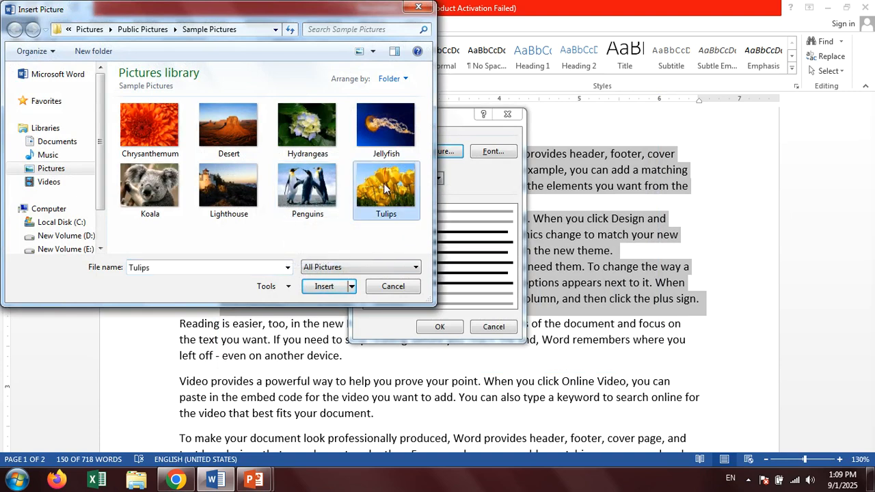
left_click(326, 288)
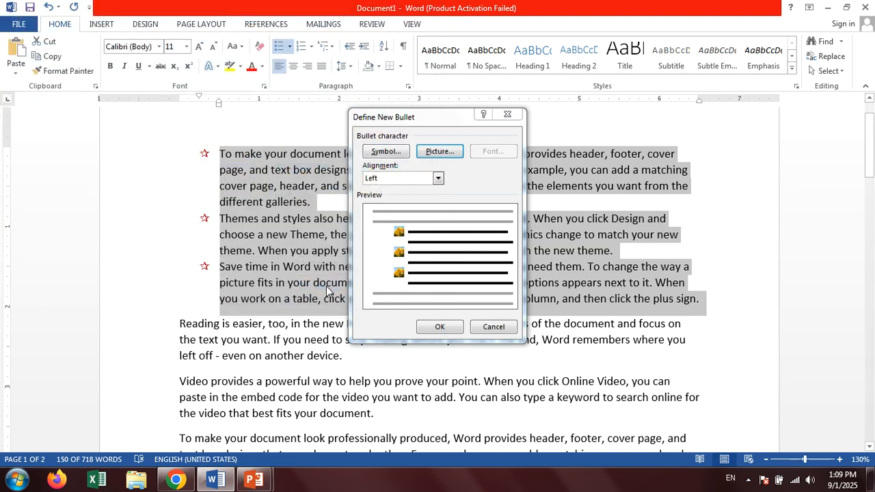
left_click(440, 327)
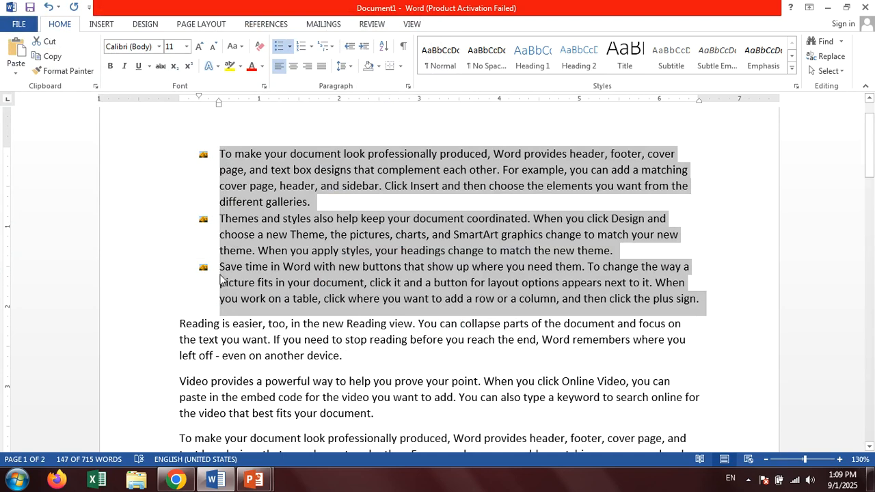
Remove the picture bullets from the three selected paragraphs and number them with the A., B., C. format
left_click(289, 47)
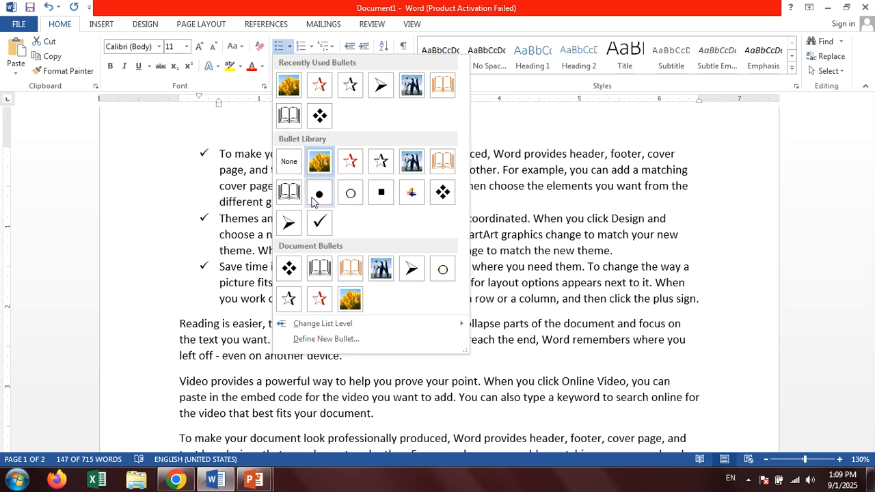
left_click(287, 167)
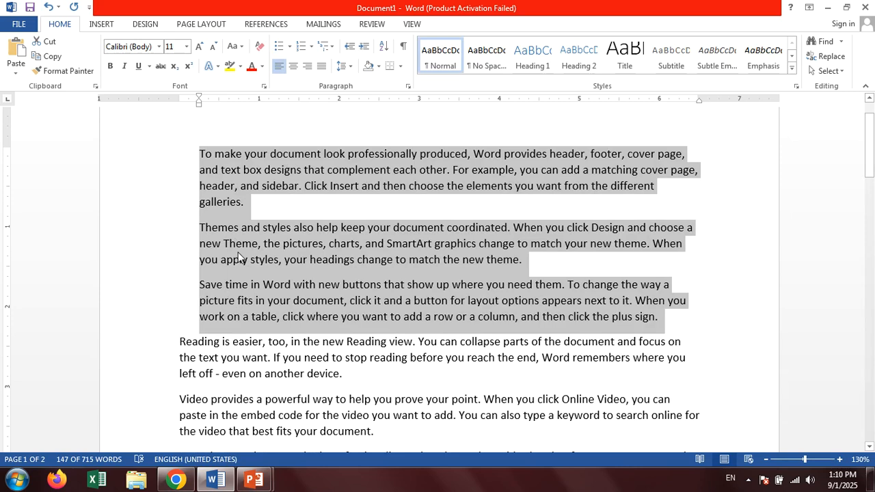
left_click(311, 49)
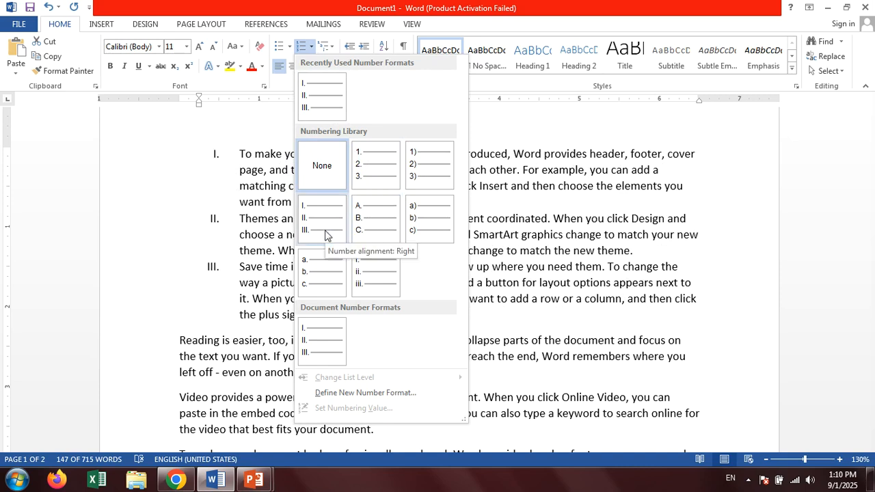
left_click(391, 238)
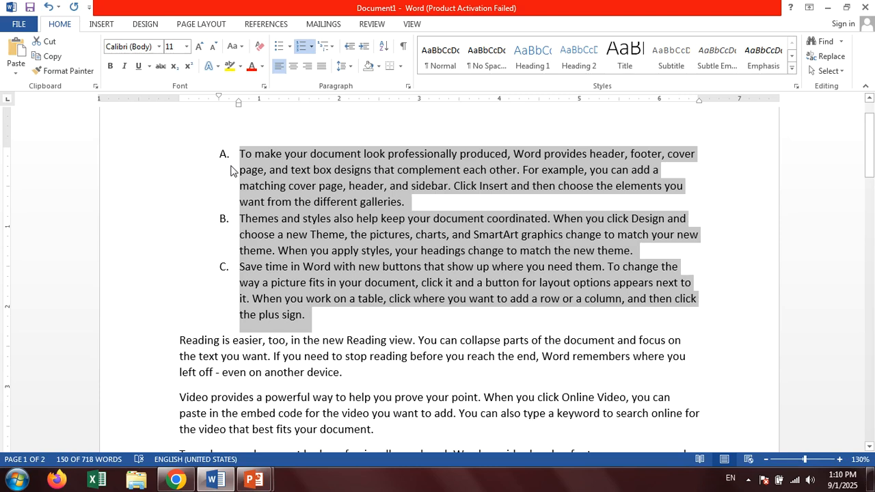
Remove the A., B., C. numbering from the three selected paragraphs
left_click(311, 47)
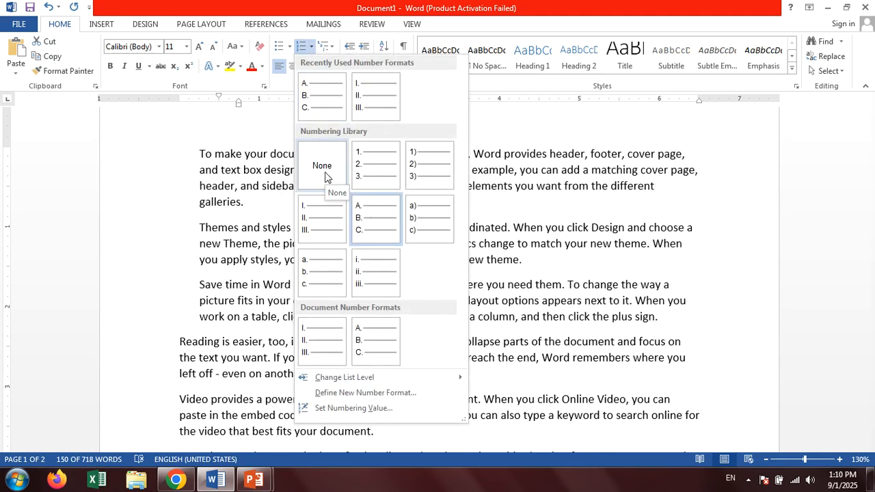
left_click(326, 175)
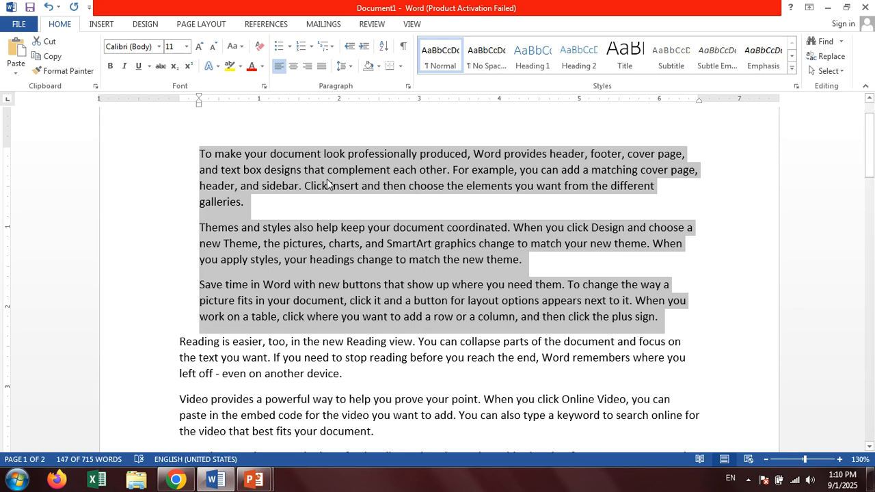
Place the cursor after the sample multilevel list at the document's end and create a new blank document
scroll(327, 183, "down", 1)
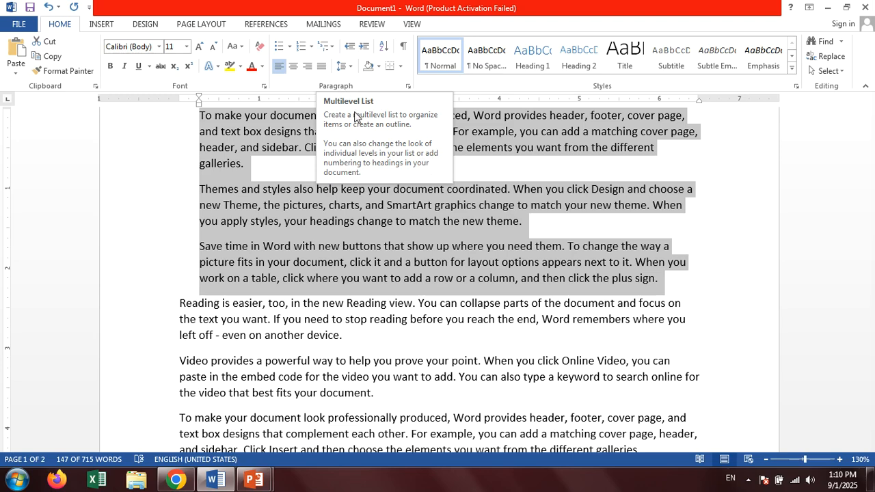
scroll(381, 254, "down", 15)
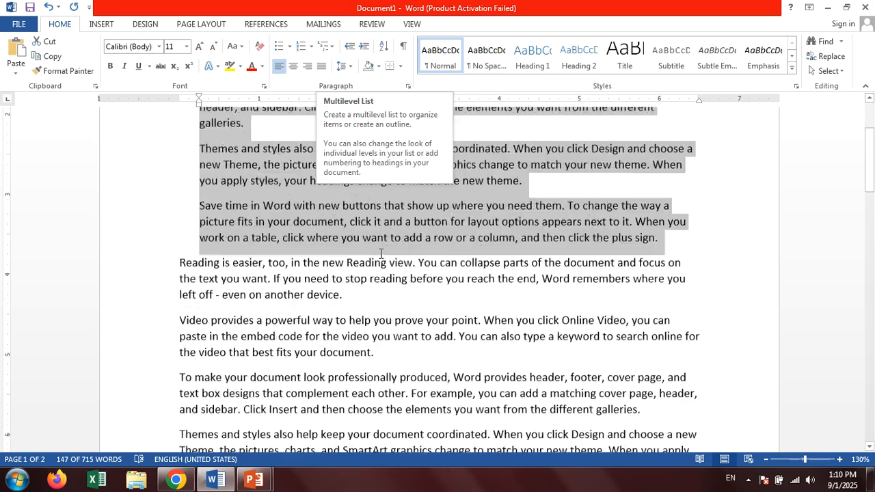
scroll(381, 253, "down", 15)
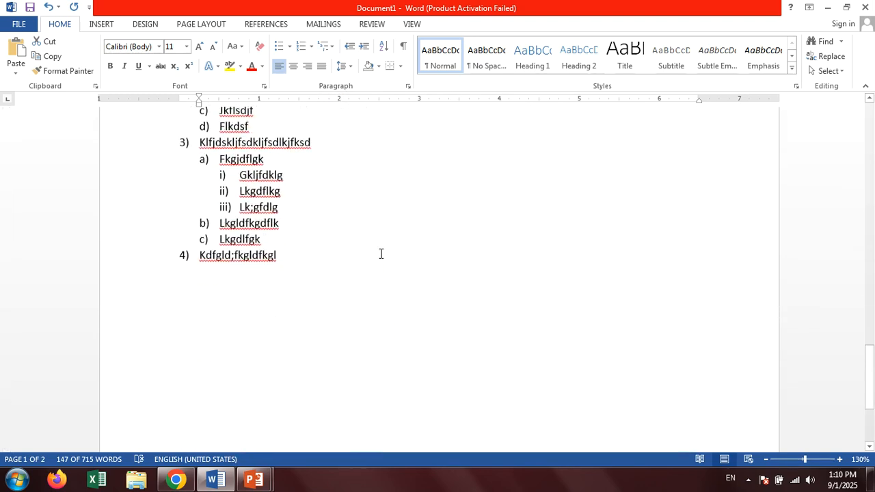
left_click(332, 235)
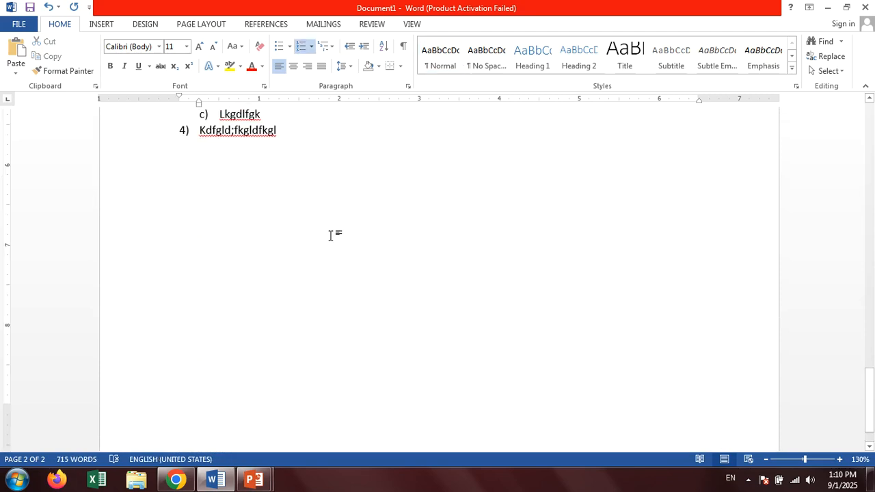
key("ctrl+n")
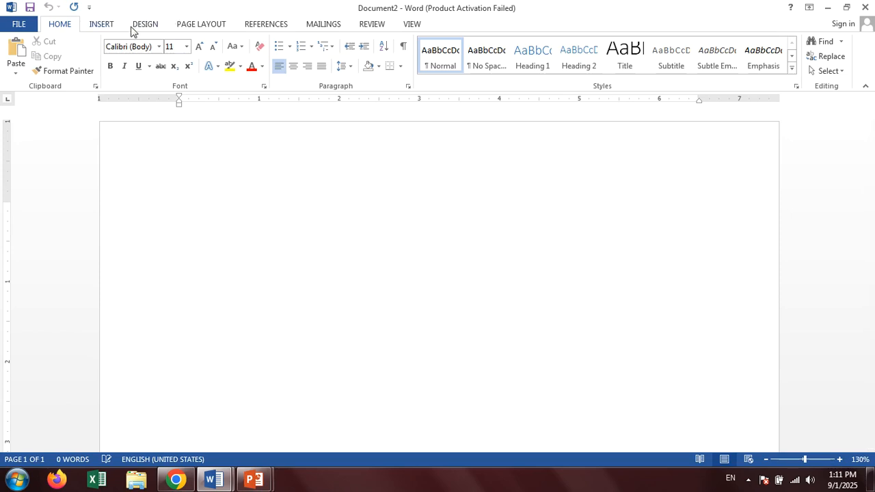
Apply the 1), a), i) multilevel list format and enter "Fjsdkl fjskld dsklfj dslkf jslkdj fsdkl jlkjlk" as the first item
left_click(332, 47)
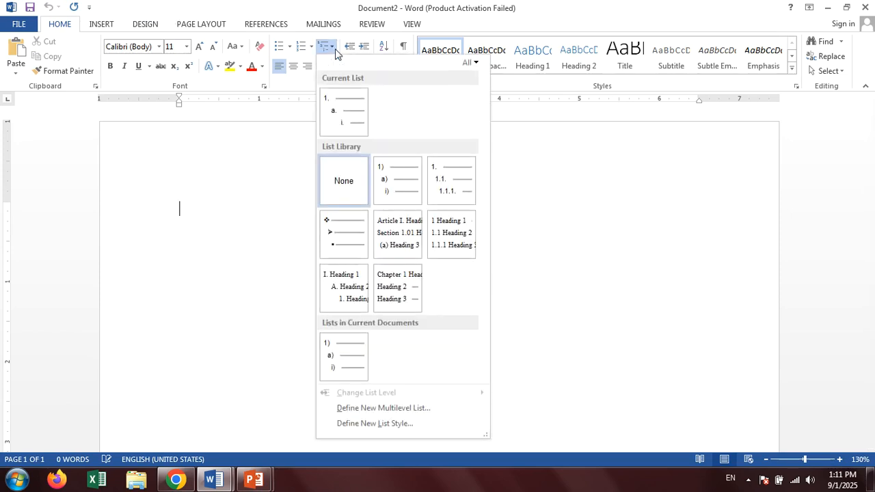
mouse_move(400, 195)
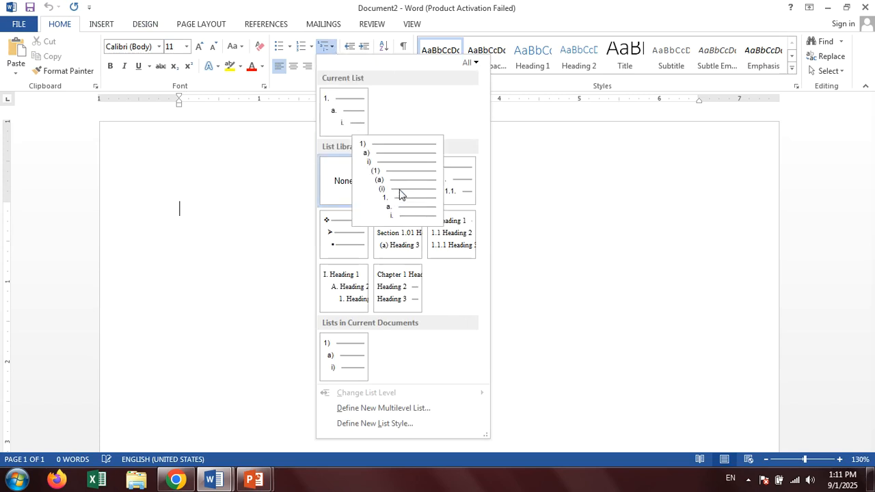
mouse_move(472, 190)
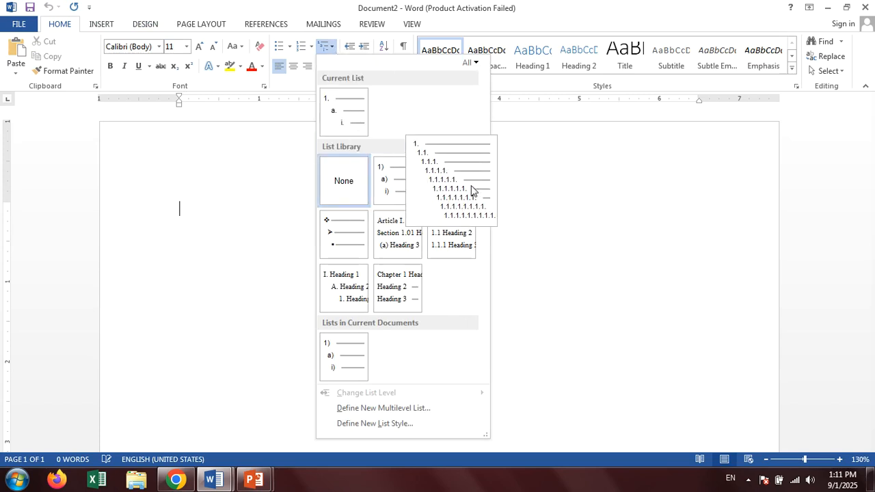
mouse_move(343, 234)
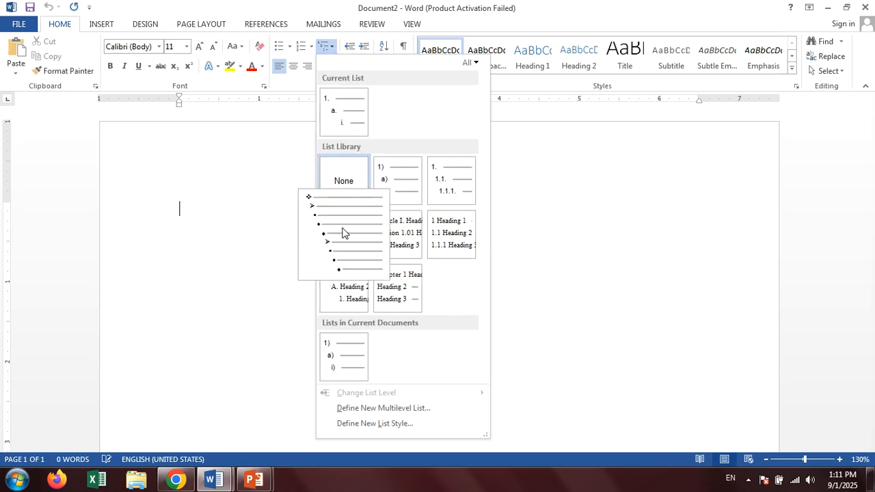
left_click(410, 190)
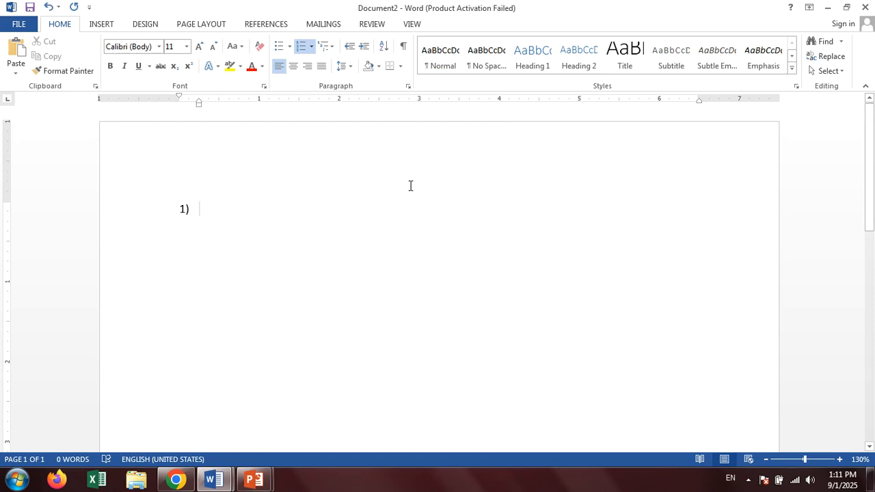
type("Fjsdkl fjskld dsklfj dslkf jslkd")
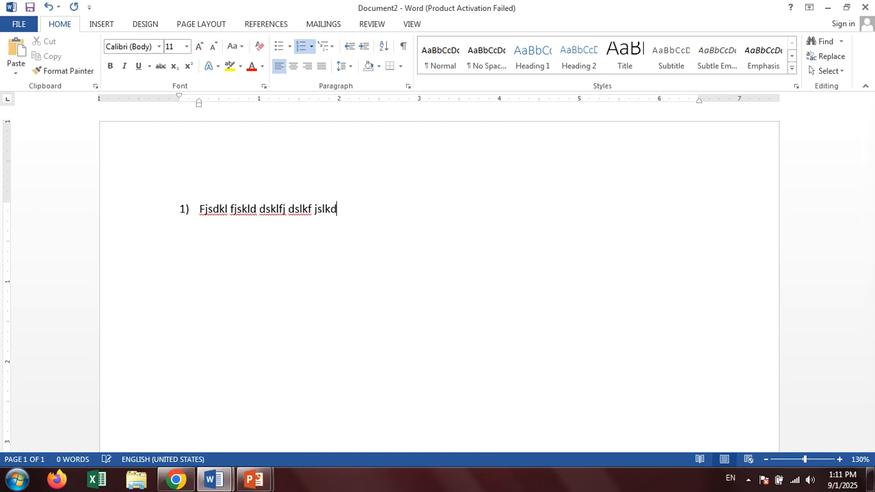
type("j fsdkl jlkjlk")
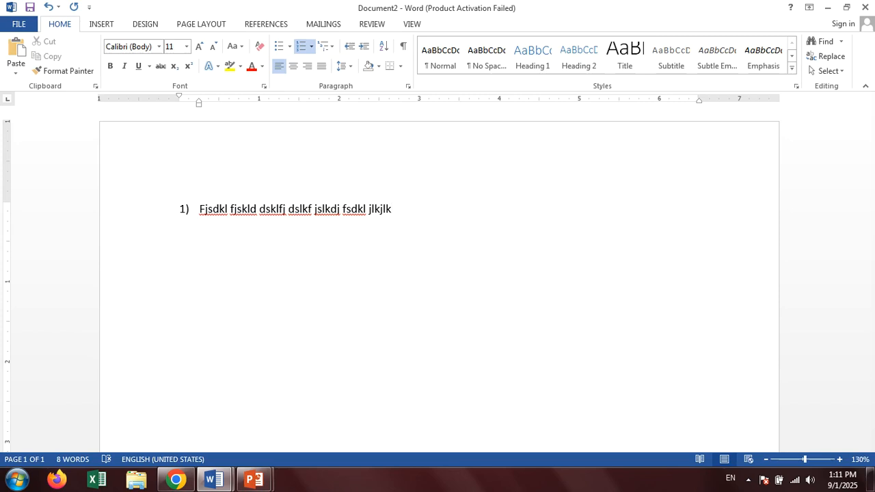
Add four second-level items under item 1: "Kjfkd", "Kfldgjfd", "Lkfglkfg" and "Lgkflgk"
key("Return")
key("Tab")
type("kjfkd")
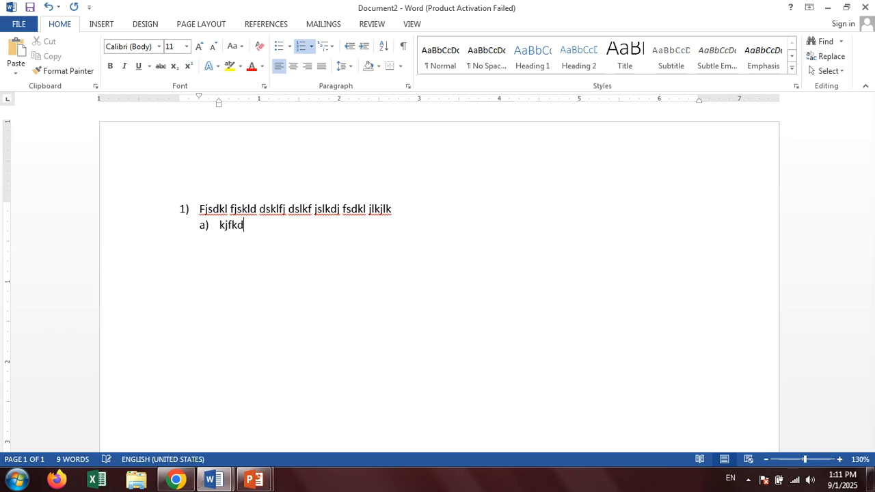
key("Return")
type("kfldgjfd")
key("Return")
type("lkfglkfg")
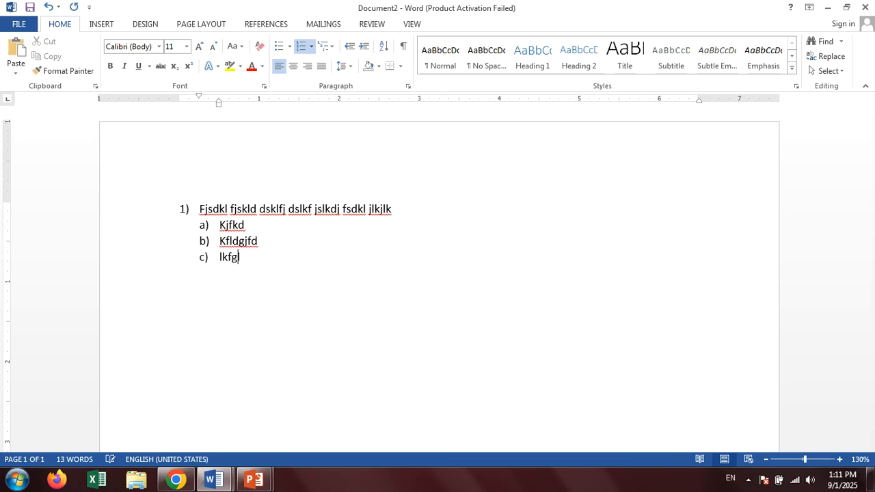
key("Return")
type("lgkflgk")
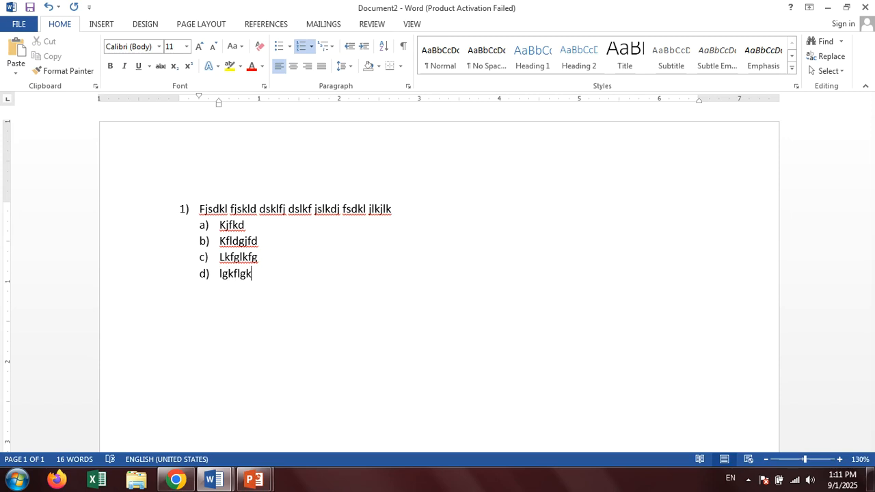
Return to the first list level and enter "Fdkglkfdglkdgl;fdkg;ldfkglfdkg" as item 2
key("Return")
key("Return")
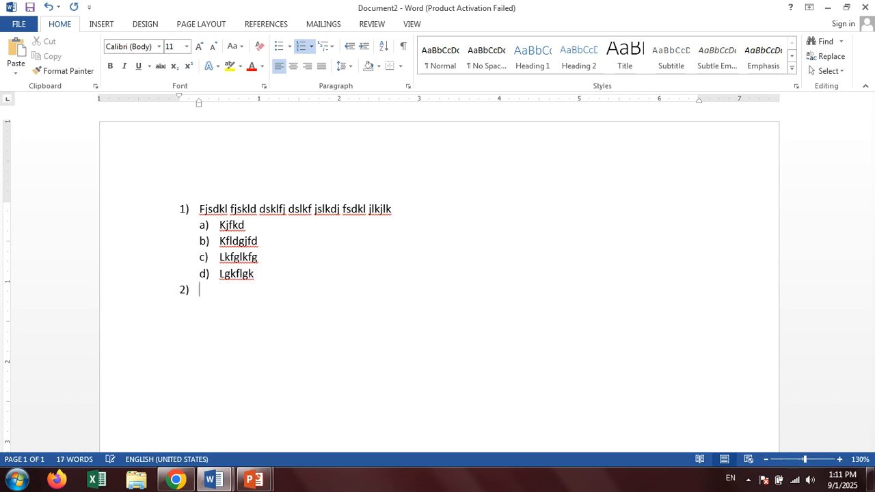
type("fdkglkfdglkdgl;fdkg;ldfkglfdkg")
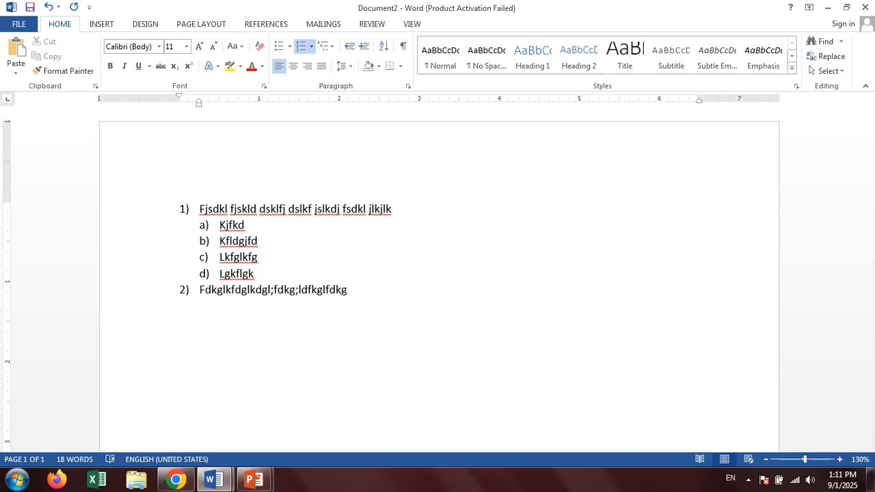
Add four second-level items under item 2: "Jkfdkfjds", "Lkjfkldsjf", "Ljfdksf" and "Klfjdkf"
key("Return")
key("Tab")
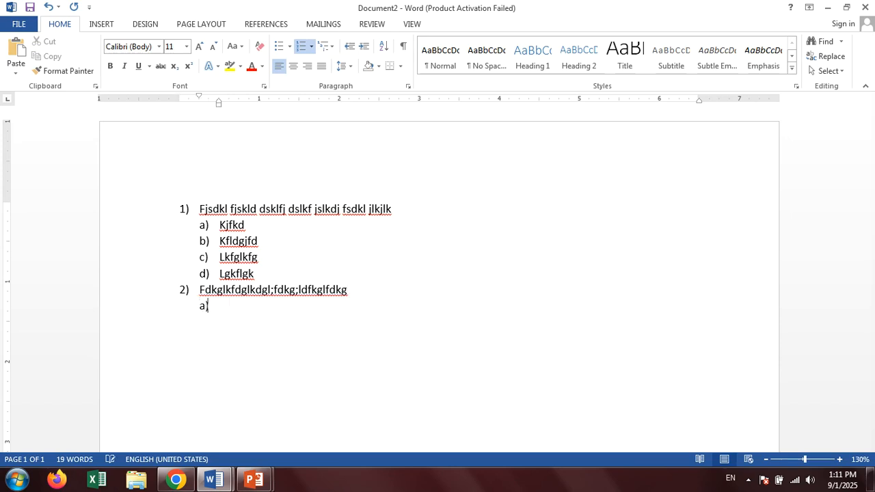
type("Jkfdkfjds")
key("Return")
type("Lkjfkldsjf")
key("Return")
type("Ljfdksf")
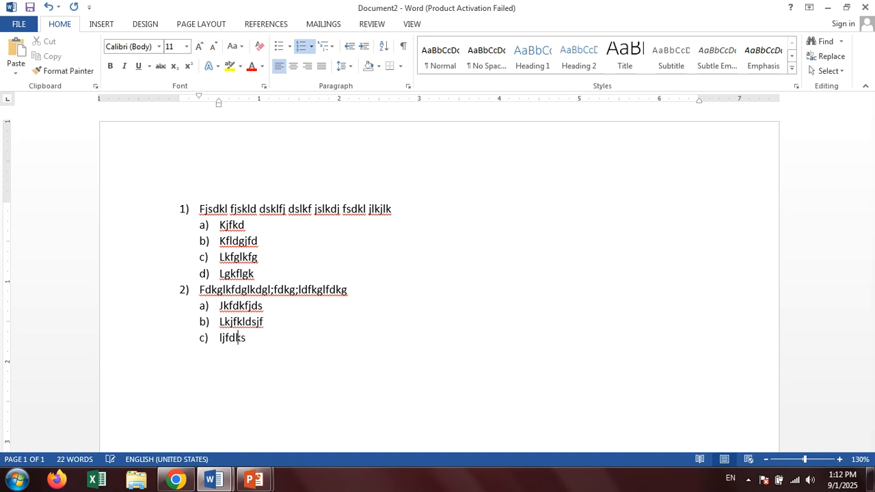
key("Return")
type("klfjdkf")
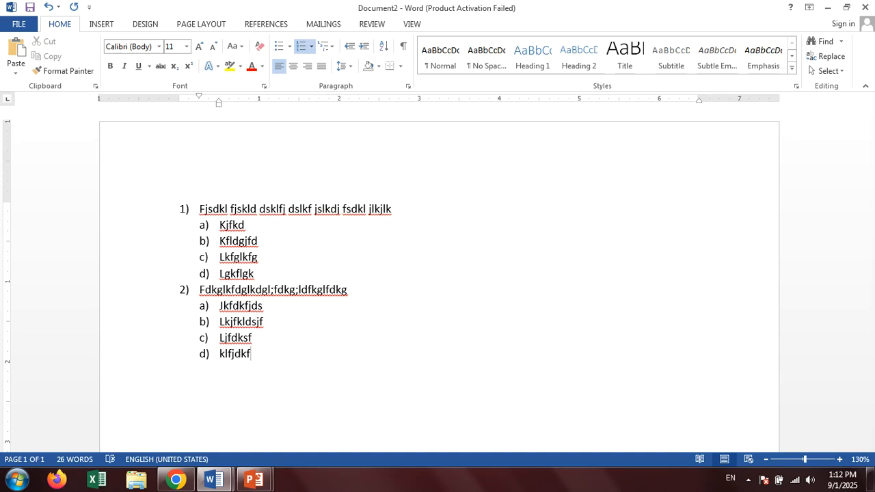
Return to the first list level and enter "L;kldfkgldfgkf;dlgkfdlgk" as item 3
key("Return")
key("shift+Tab")
type("L;kldfkgldfgkf;dlgkfdlgk")
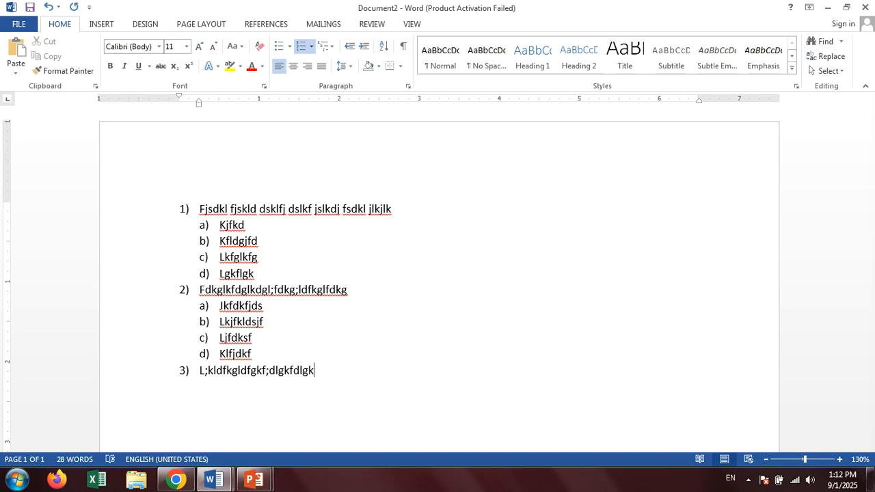
Add four second-level items under item 3: "Fdfldsf", "Sdfdsf", "Sdfsd" and "Dsfsd"
key("Return")
key("Tab")
type("fdfldsf")
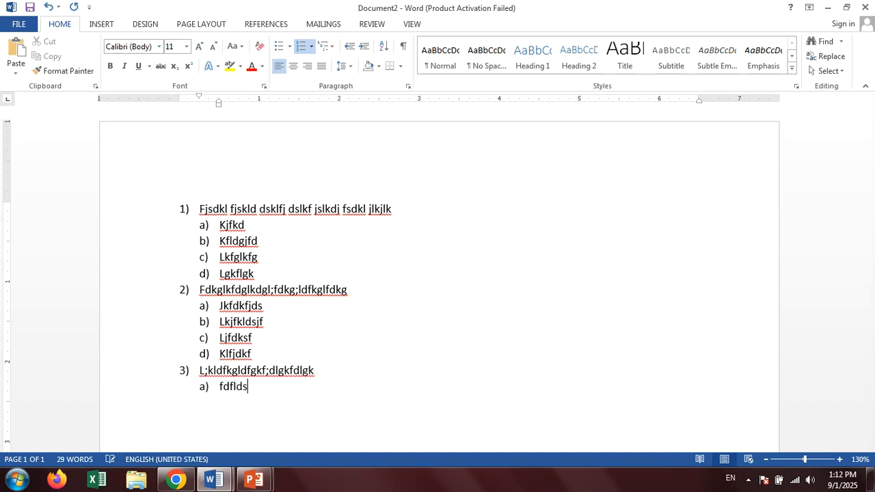
key("Return")
type("sdfdsf")
key("Return")
type("sdfsd")
key("Return")
type("dsfsd")
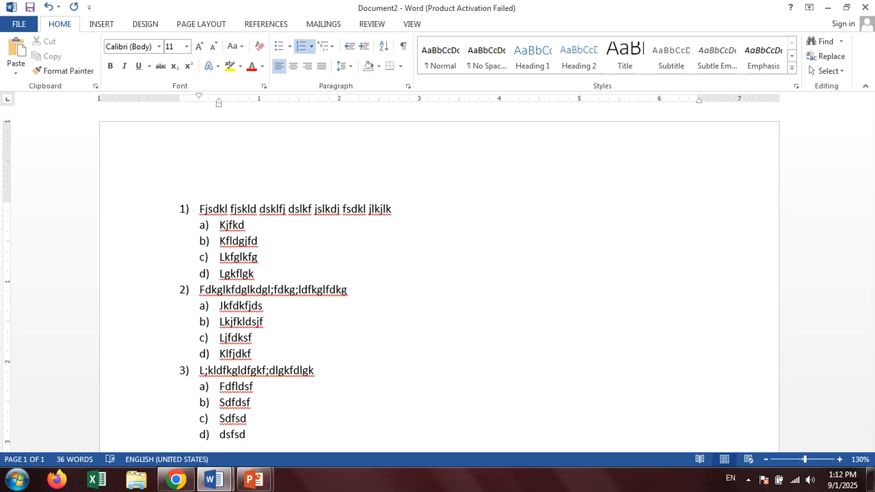
Add the first-level item 4 "Dfkjdsklfjdsklfjdskf" with the second-level item "Kgjfdklgjfdk" under it
key("Return")
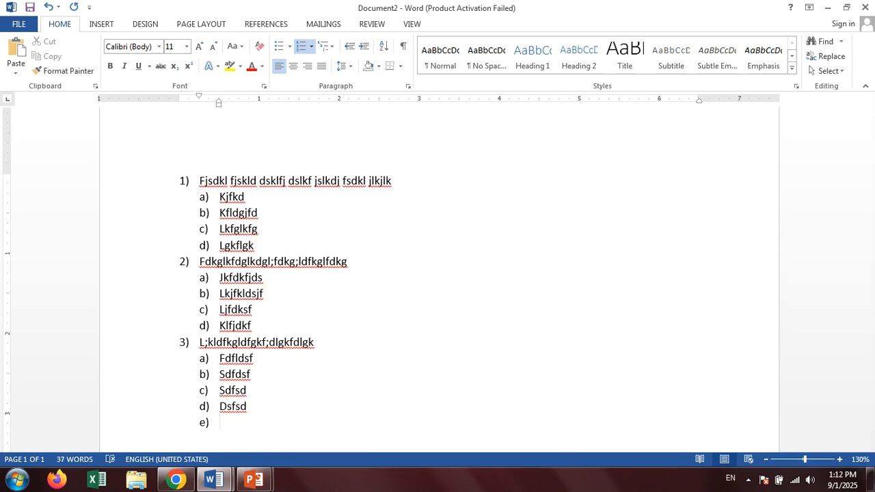
key("shift+Tab")
type("dfkjdsklfjdsklfjdskf")
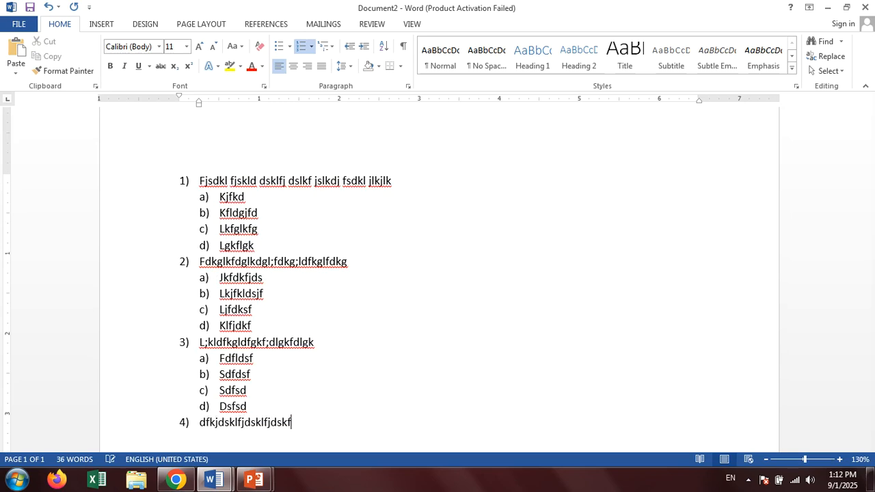
key("Return")
key("Tab")
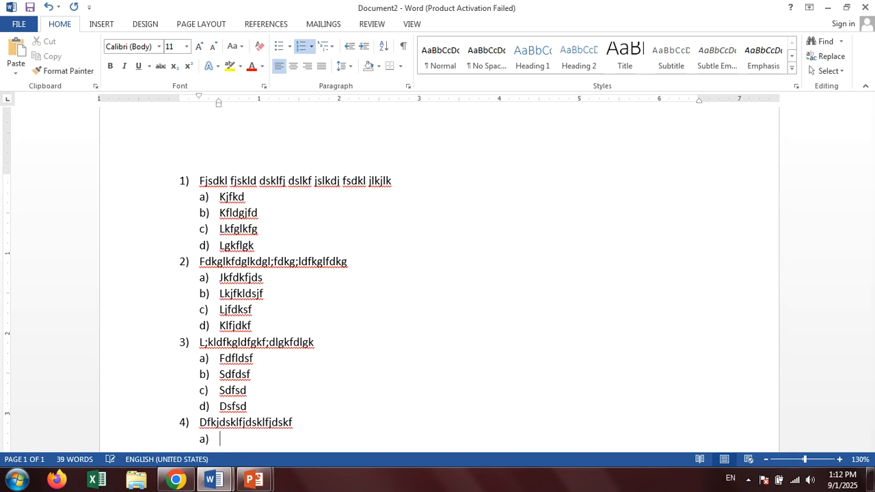
type("kgjfdklgjfdk")
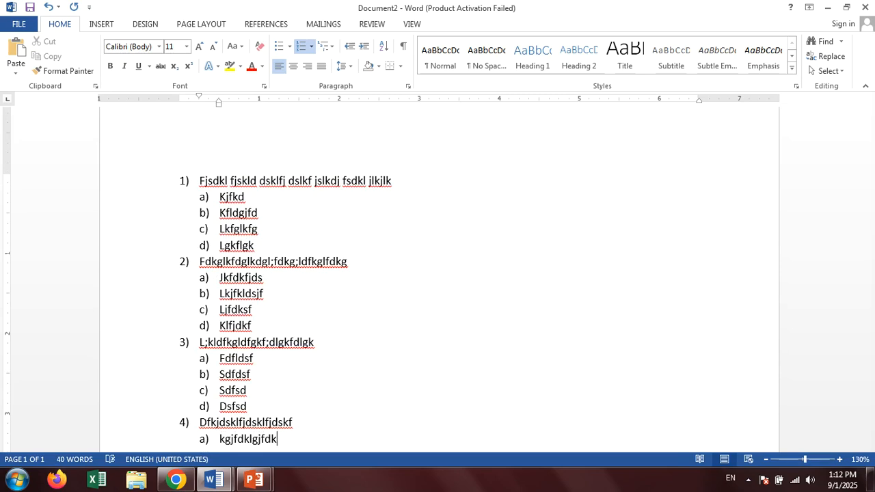
Add two third-level items, "Flkjgfdklgj" and "Fldkgjf", under item 4's sub-item a)
key("Return")
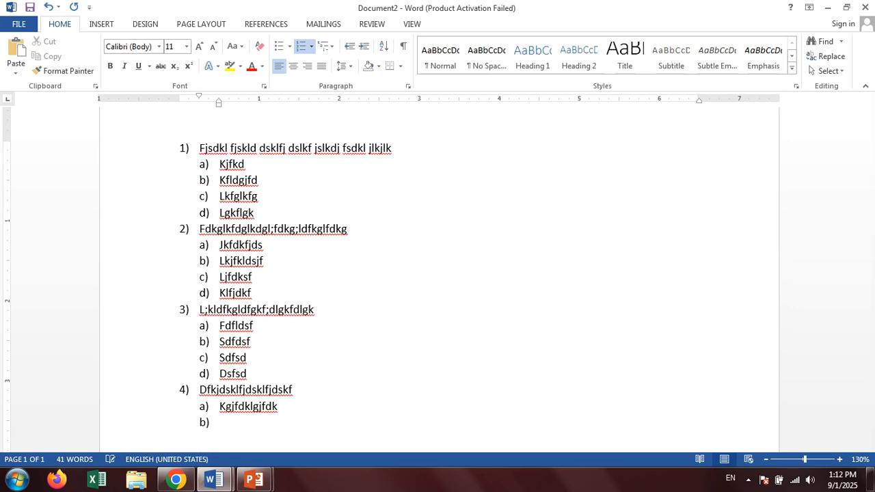
key("Tab")
type("flkjgfdklgj")
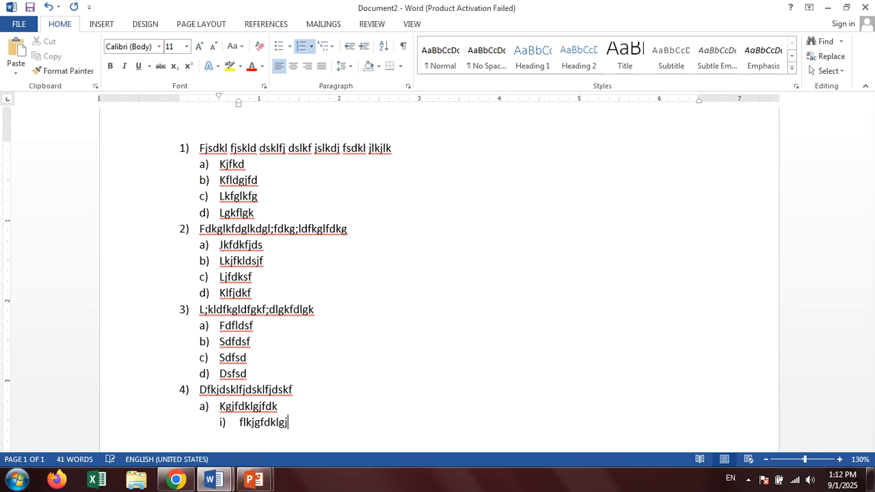
key("Return")
type("fldkgjf")
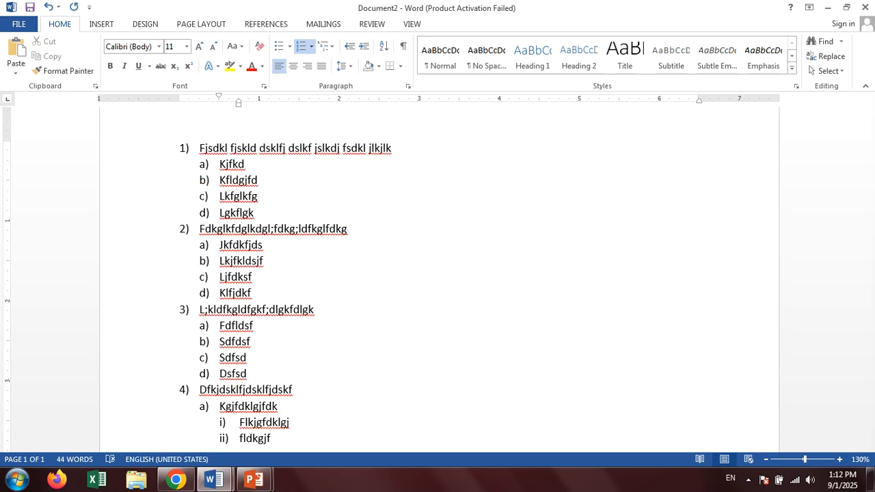
Return to the second list level and enter "kdflgkfdlgkdf" as sub-item b) of item 4
key("Return")
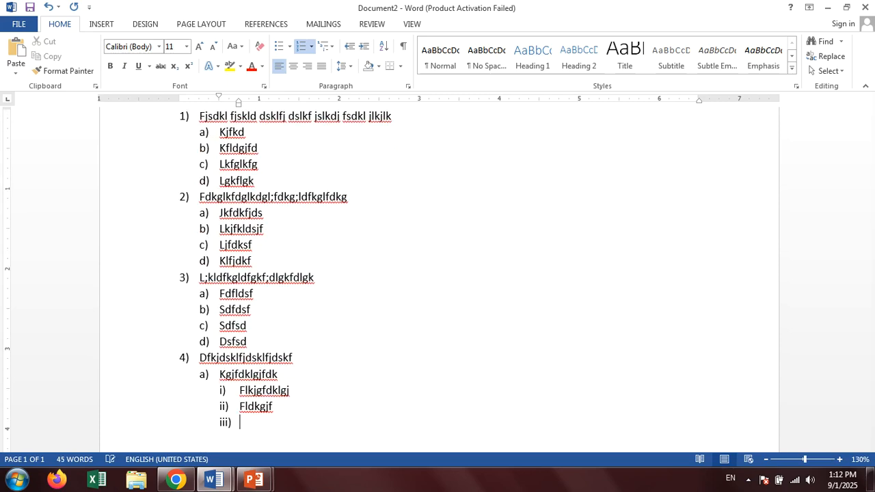
key("shift+Tab")
type("kdflgkfdlgkdf")
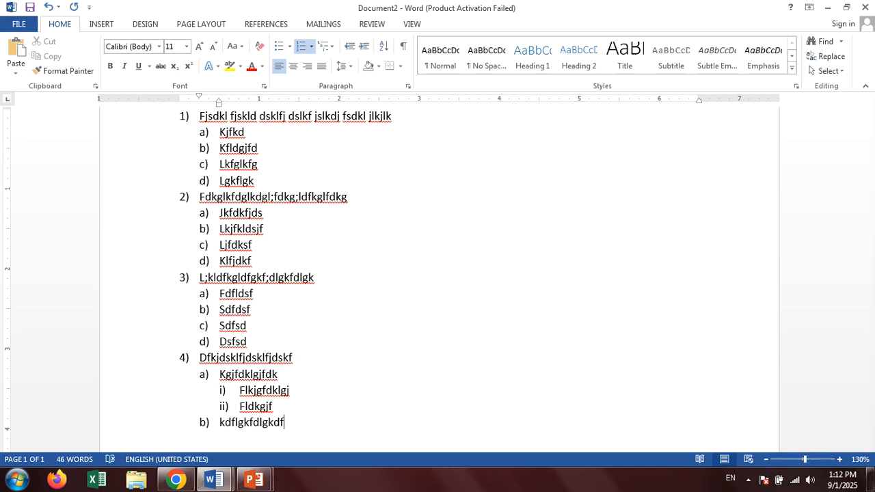
mouse_move(216, 465)
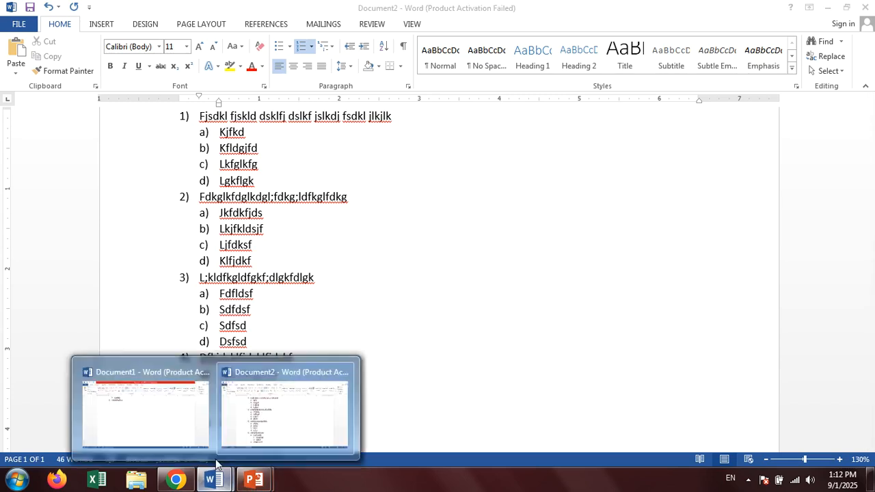
Switch to the PowerPoint slide show and read the slide explaining Decrease Indent and Increase Indent
left_click(169, 431)
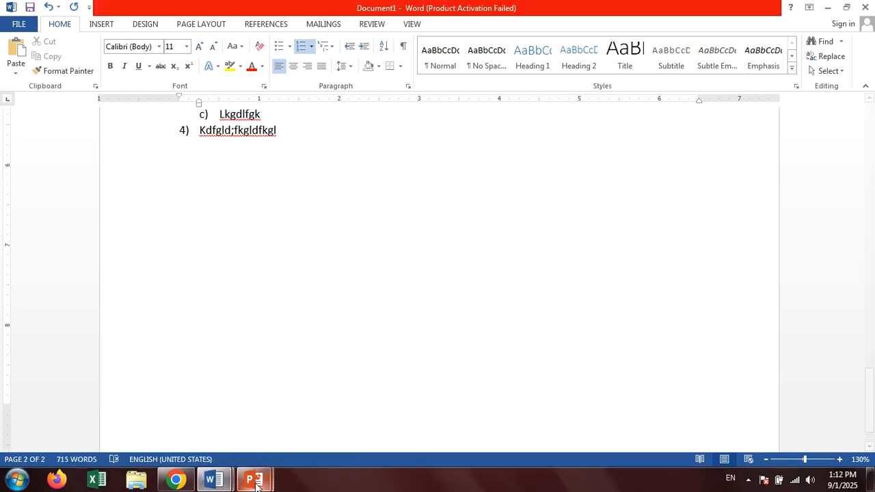
mouse_move(254, 483)
left_click(324, 423)
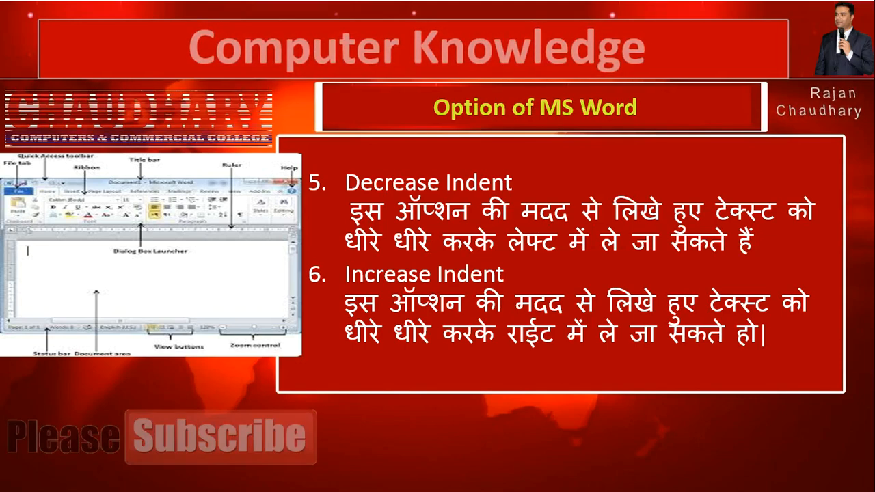
Return to Document1 in Word and increase the indent of the first three paragraphs five times, to 2.5 inches
key("alt+Tab")
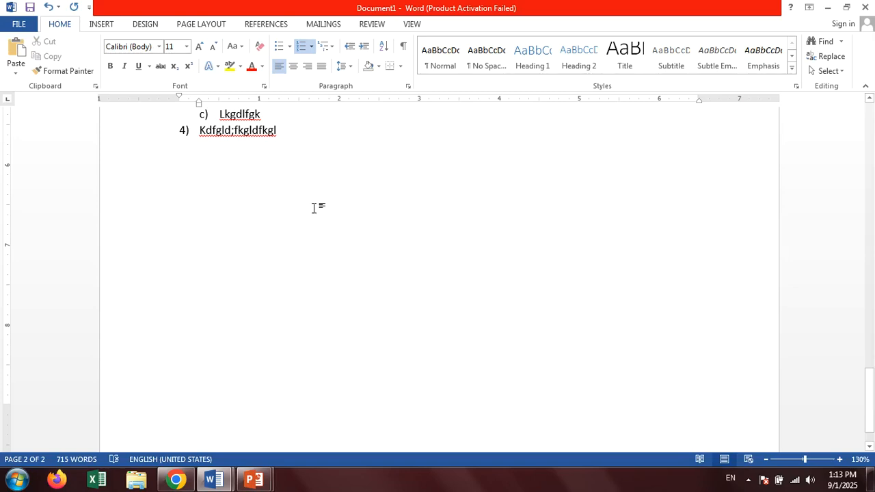
mouse_move(215, 477)
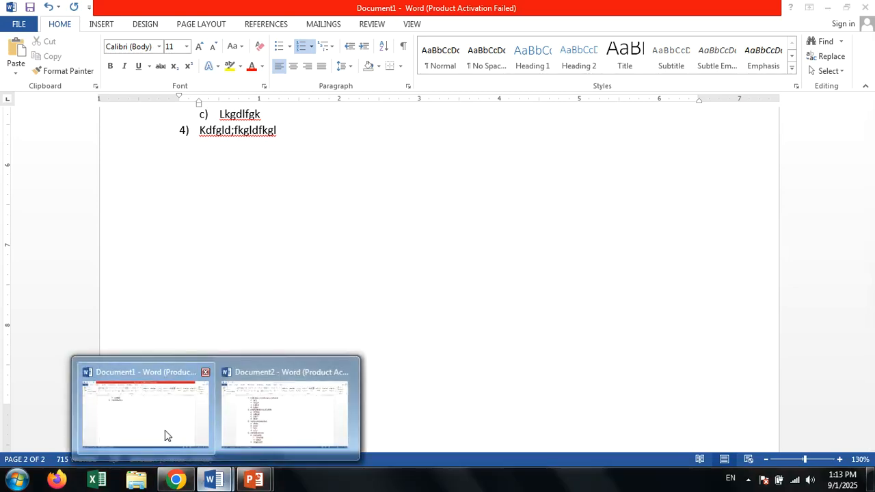
left_click(166, 436)
scroll(324, 326, "up", 15)
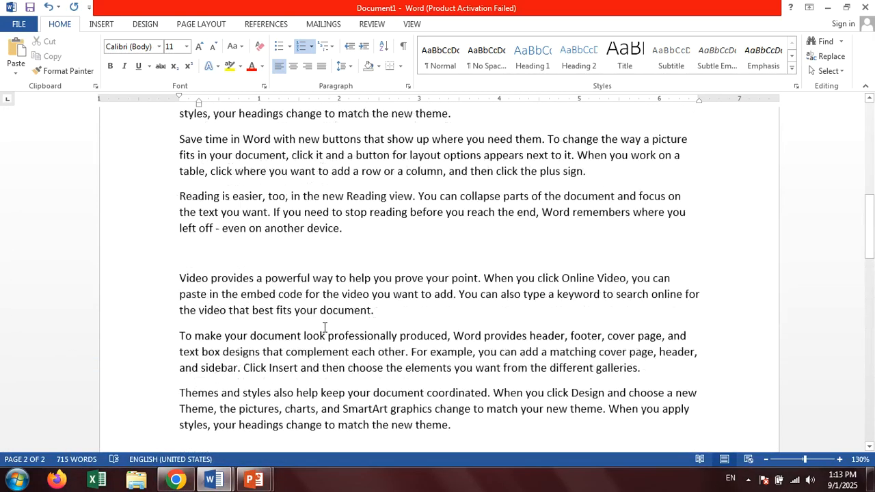
scroll(324, 326, "up", 10)
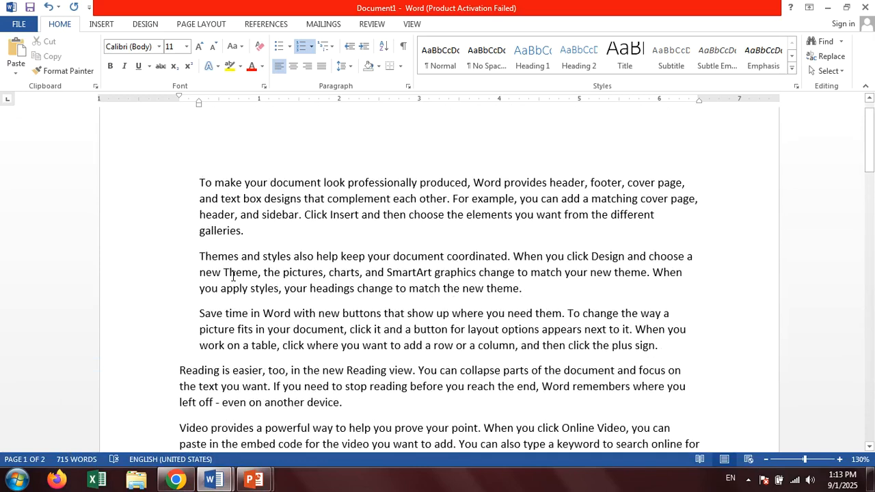
left_click_drag(199, 180, 659, 352)
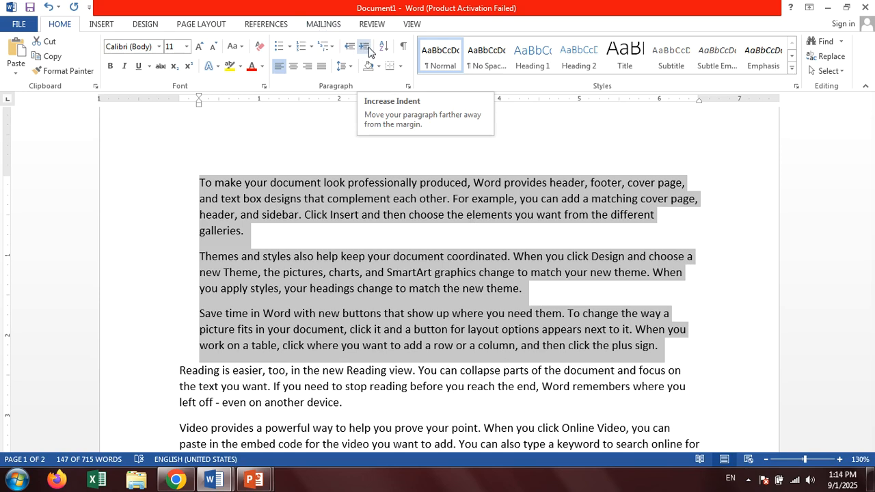
left_click(365, 47)
left_click(365, 46)
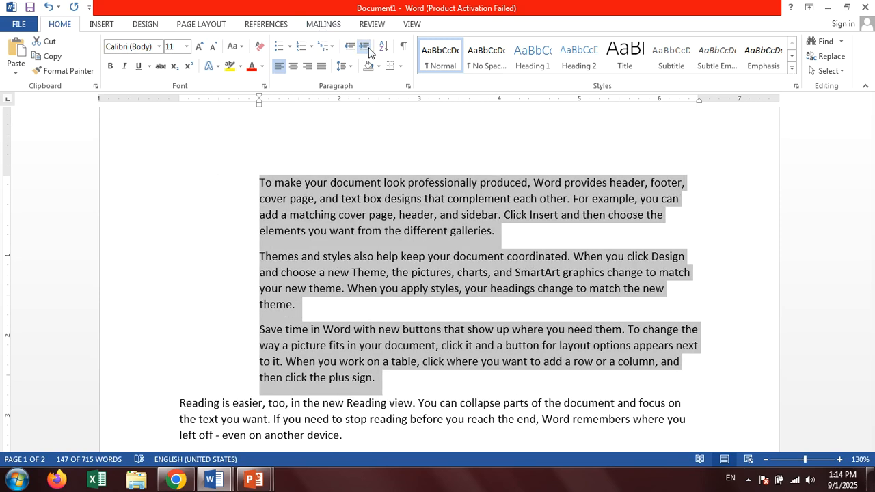
left_click(365, 46)
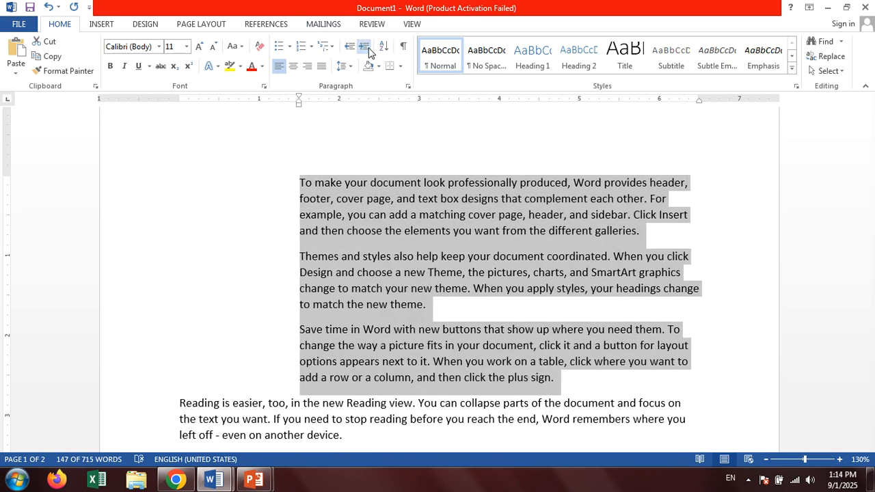
left_click(365, 47)
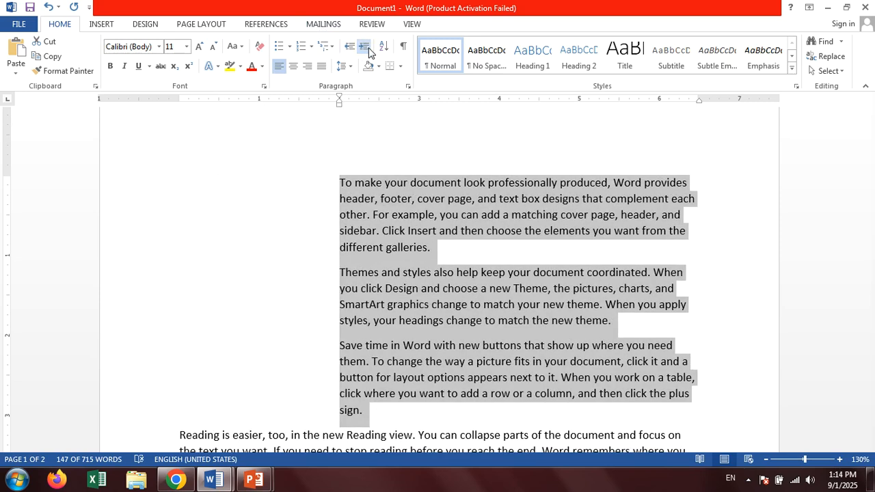
left_click(368, 49)
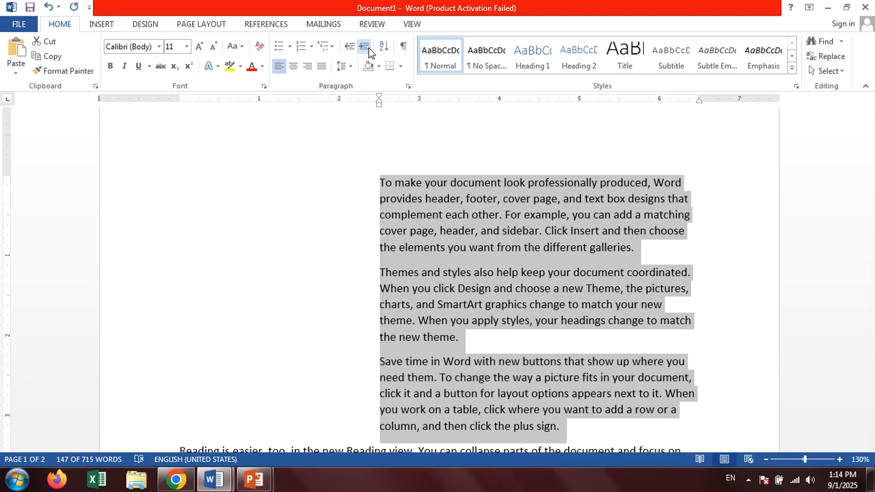
Decrease the indent of the same three paragraphs five times, back to the left page margin
left_click(348, 47)
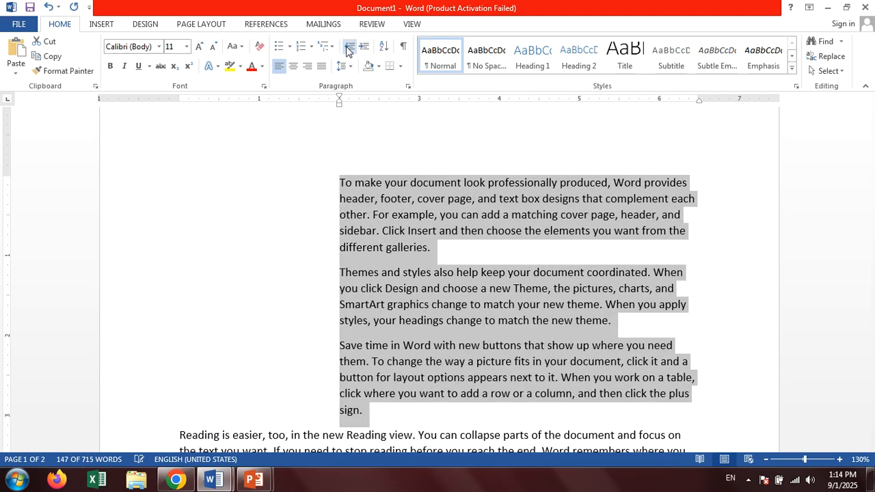
left_click(347, 48)
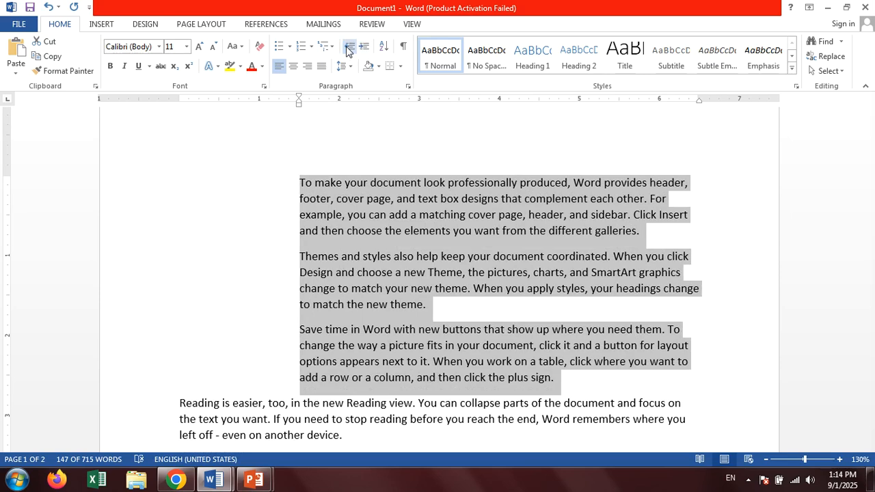
left_click(348, 49)
left_click(349, 49)
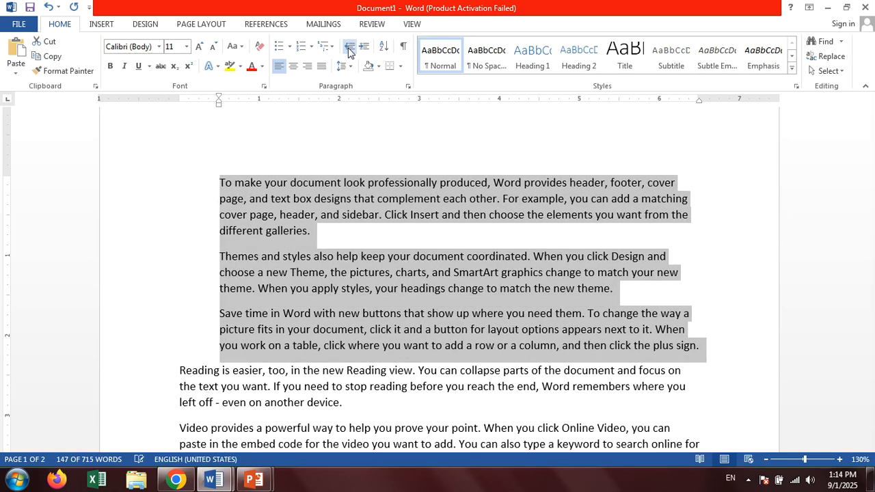
left_click(348, 50)
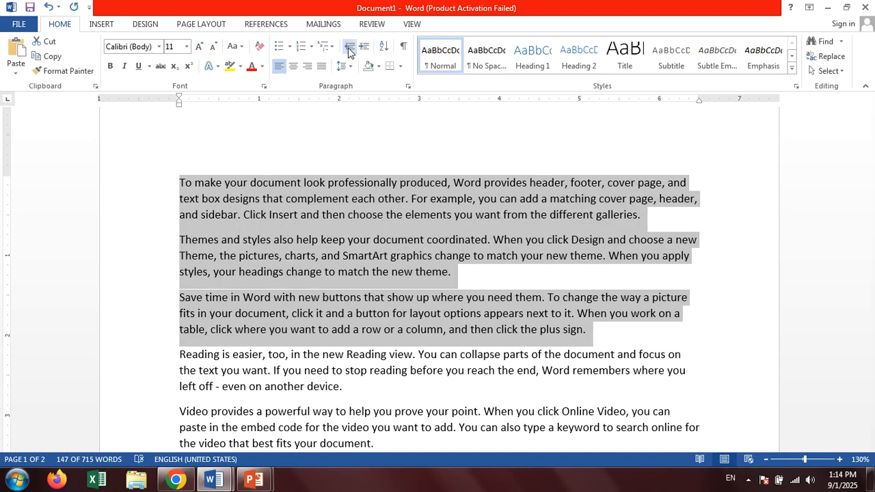